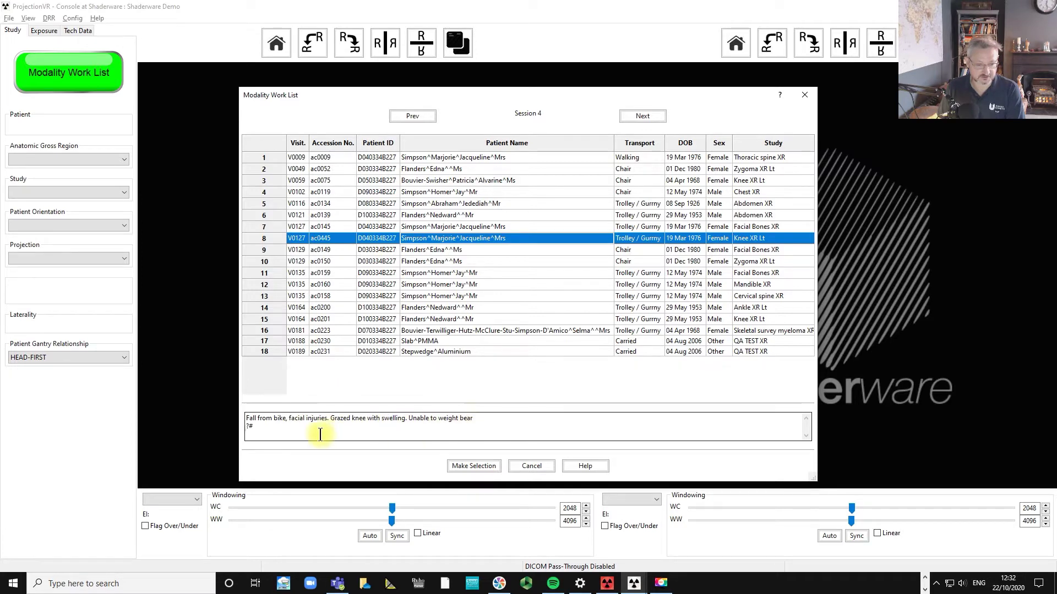
# Load the highlighted Knee XR Lt request from the Modality Work List and choose the Lateral with Horizontal Beam projection
pyautogui.click(289, 429)
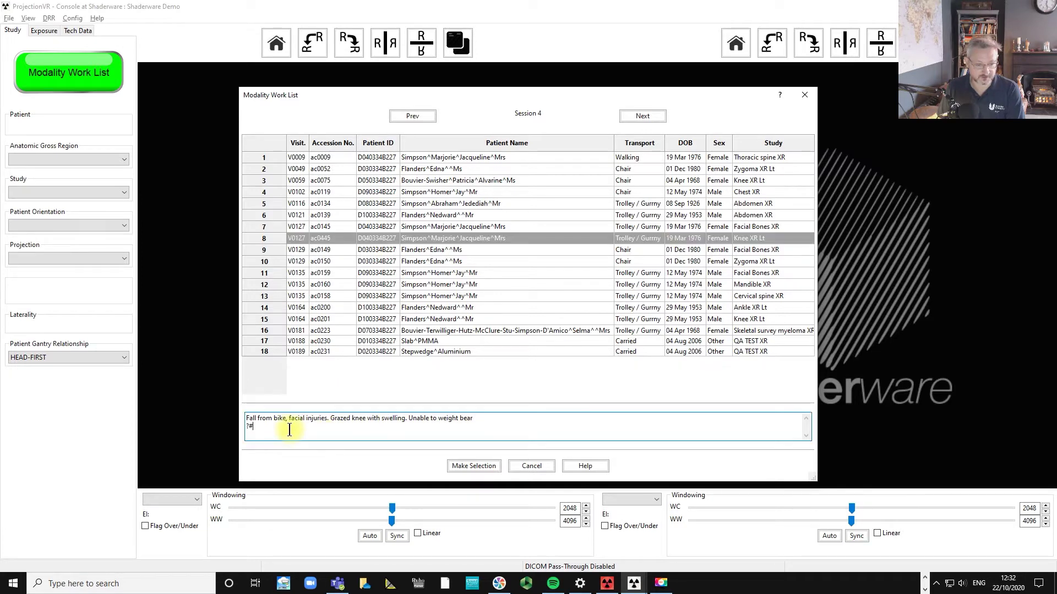
pyautogui.click(461, 467)
pyautogui.click(32, 263)
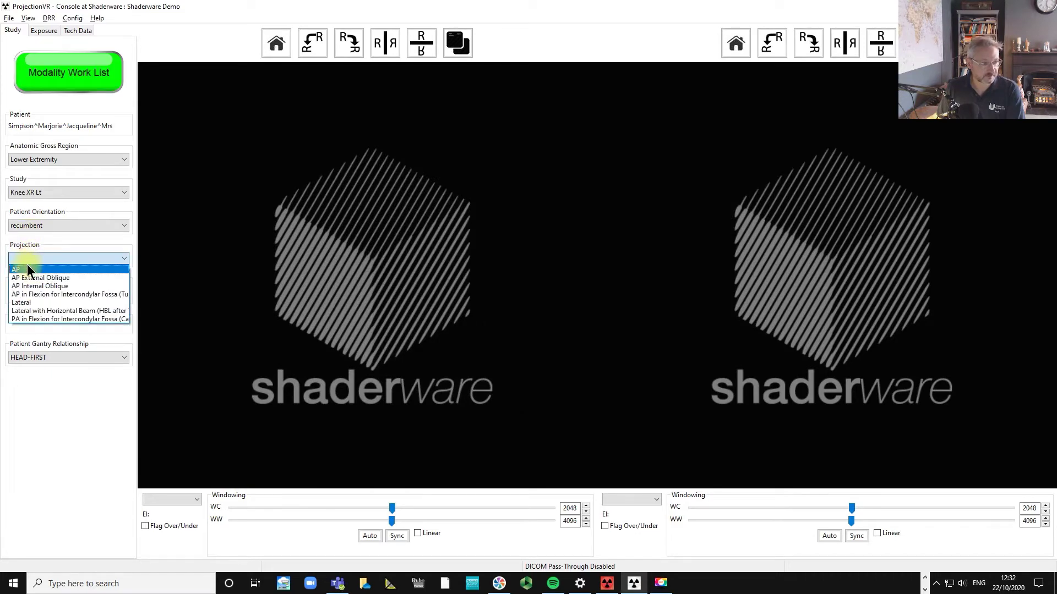
pyautogui.click(38, 312)
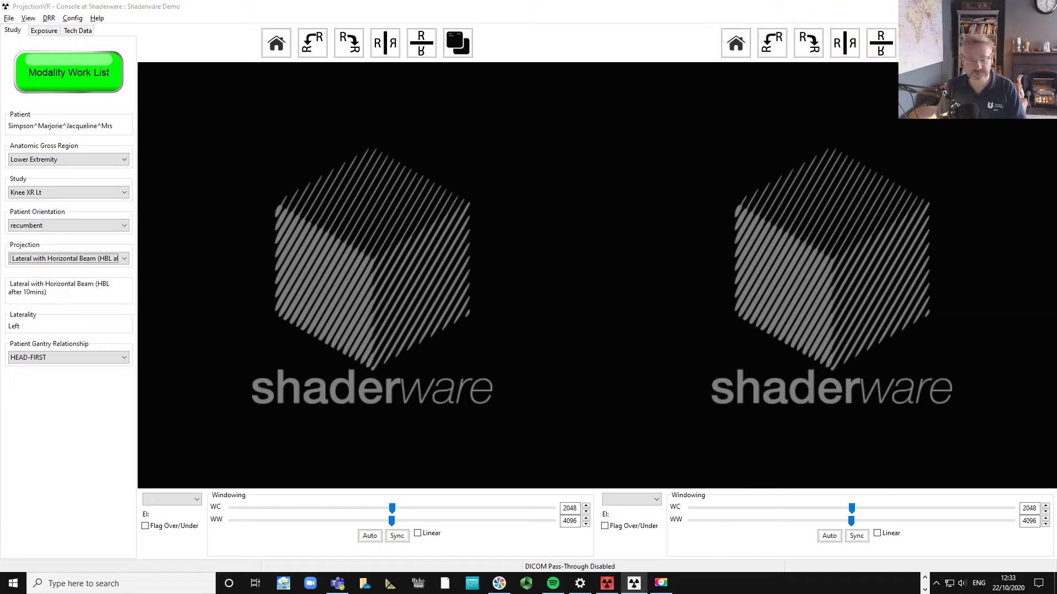
# Switch to the Room window, move the patient trolley clear of the wall stand, and turn it end for end
pyautogui.hotkey('alt', 'Tab')
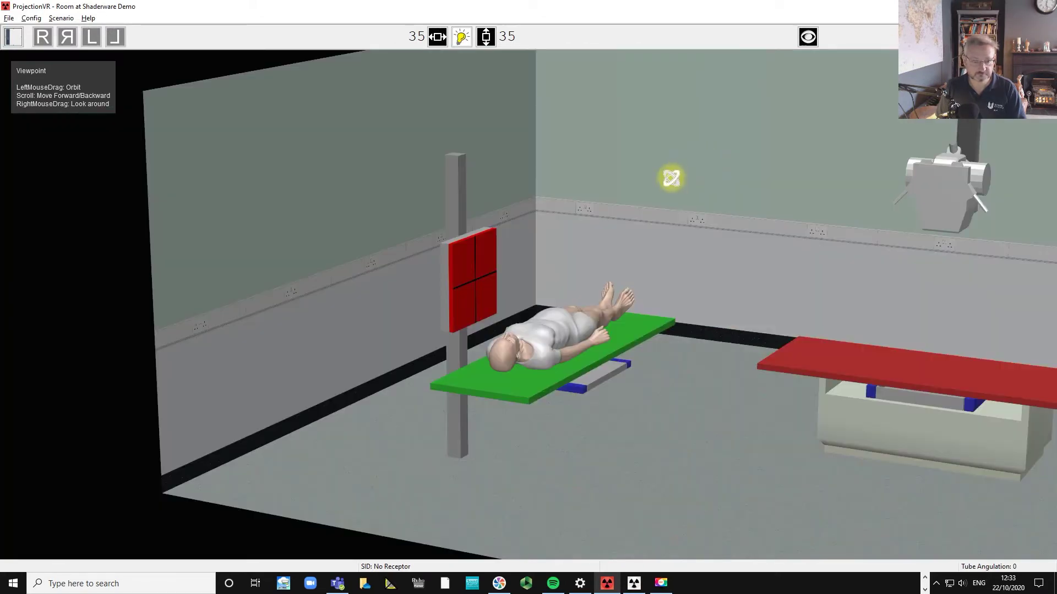
pyautogui.moveTo(669, 177); pyautogui.dragTo(628, 221)
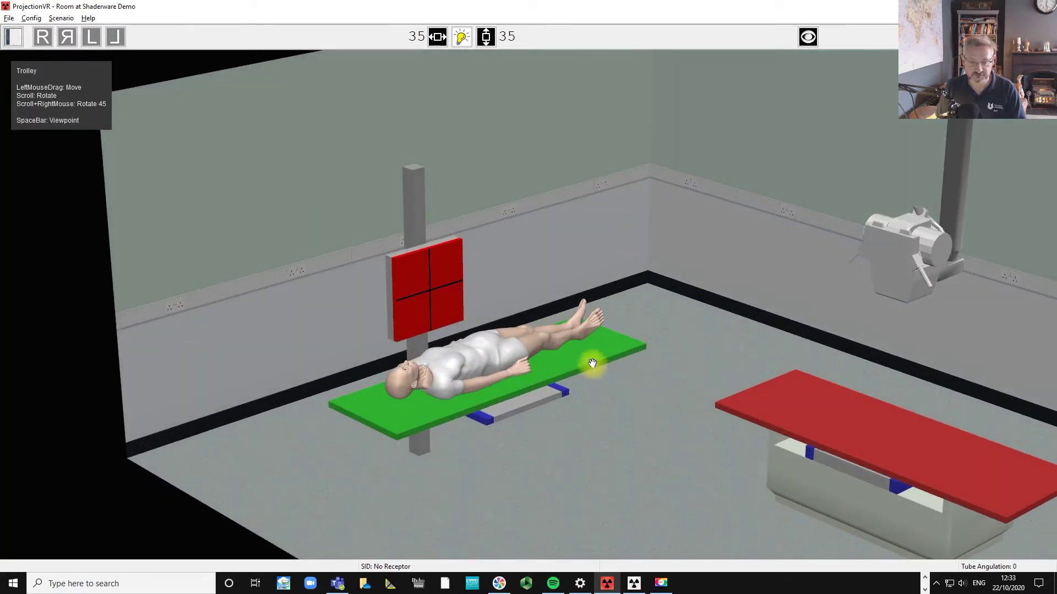
pyautogui.moveTo(586, 355); pyautogui.dragTo(731, 238)
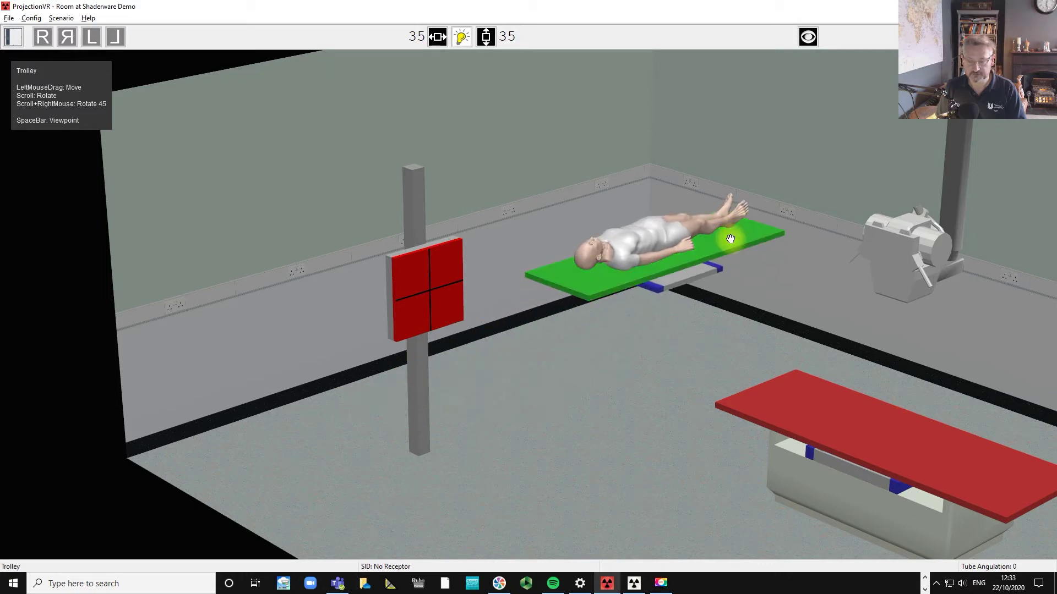
pyautogui.scroll(-6, 738, 253)
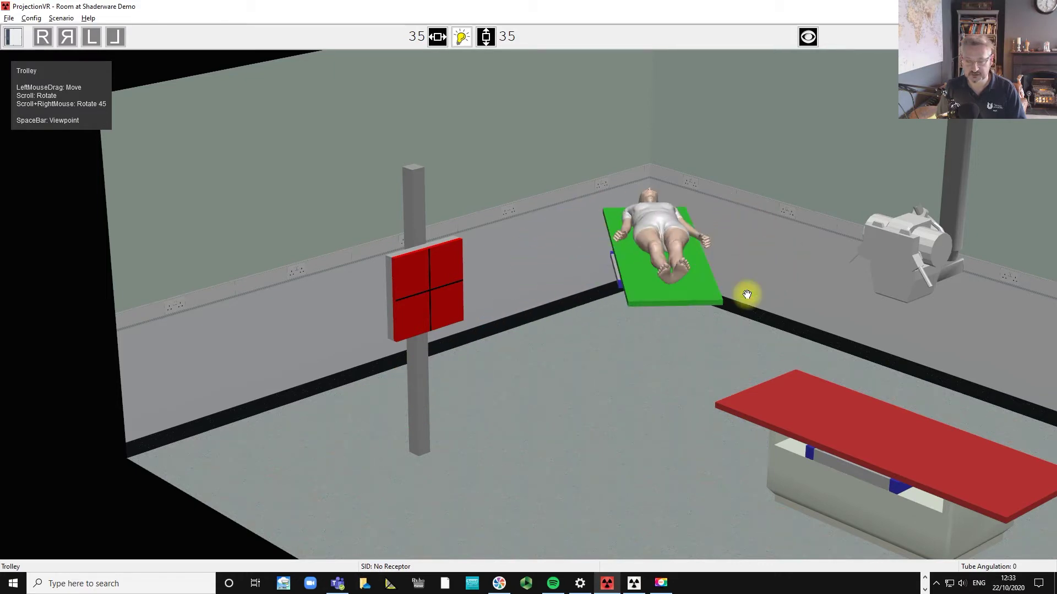
pyautogui.scroll(-6, 694, 297)
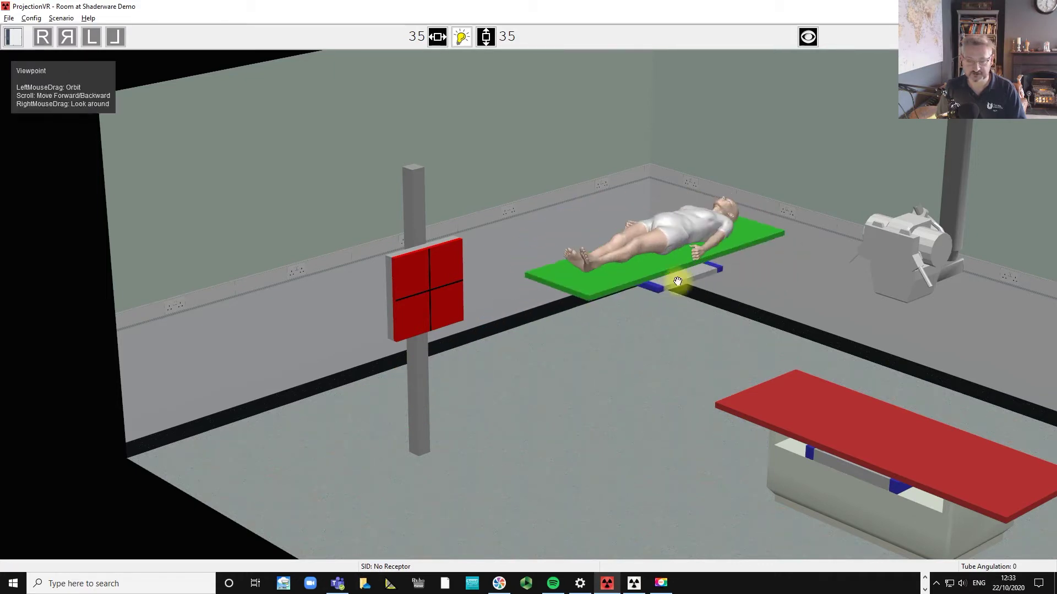
pyautogui.moveTo(655, 272); pyautogui.dragTo(633, 283)
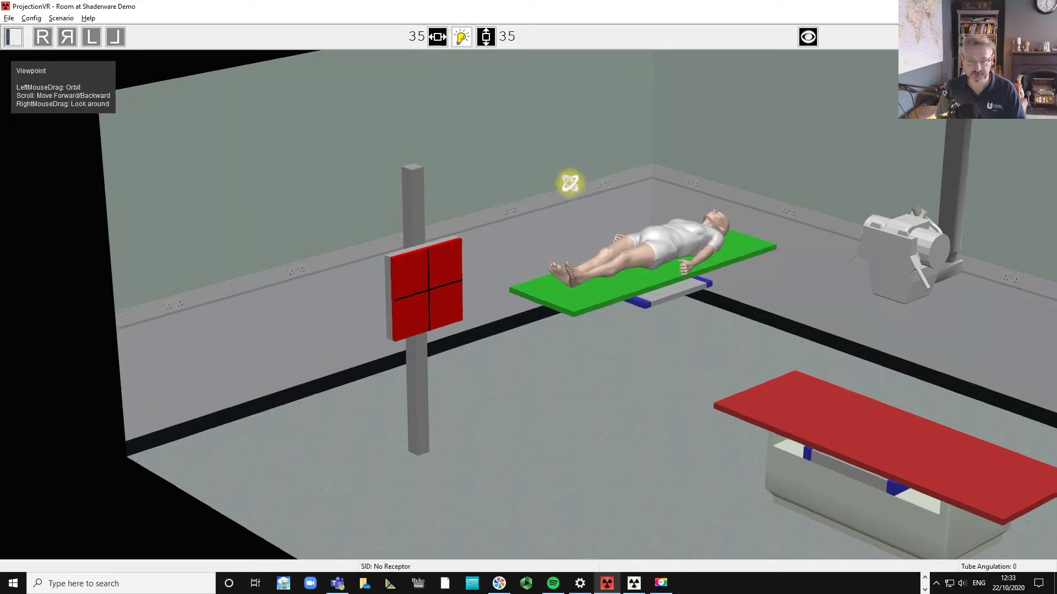
pyautogui.moveTo(570, 183); pyautogui.dragTo(538, 193)
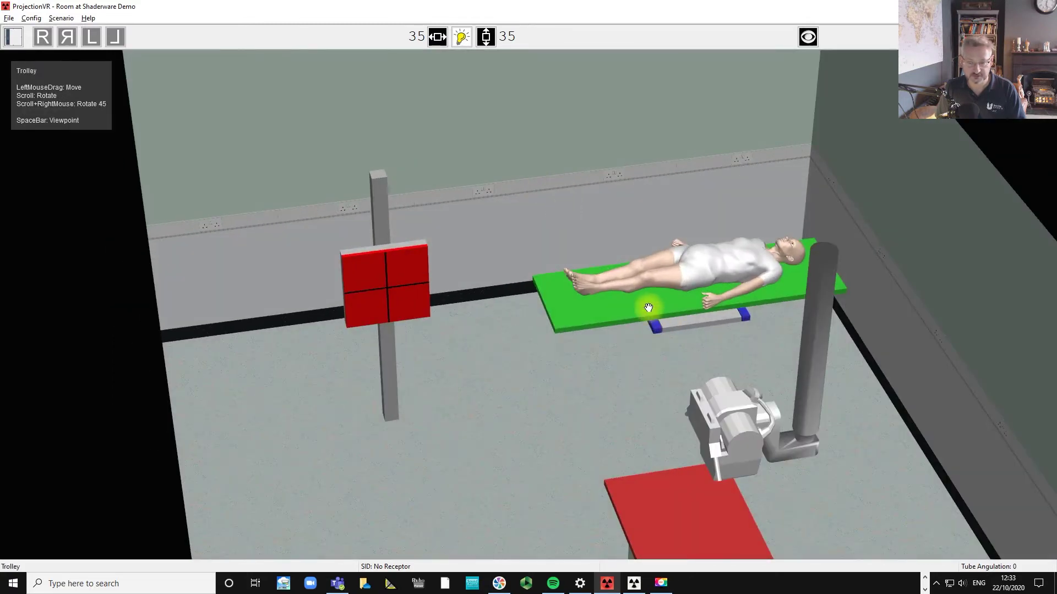
pyautogui.moveTo(648, 307); pyautogui.dragTo(609, 339)
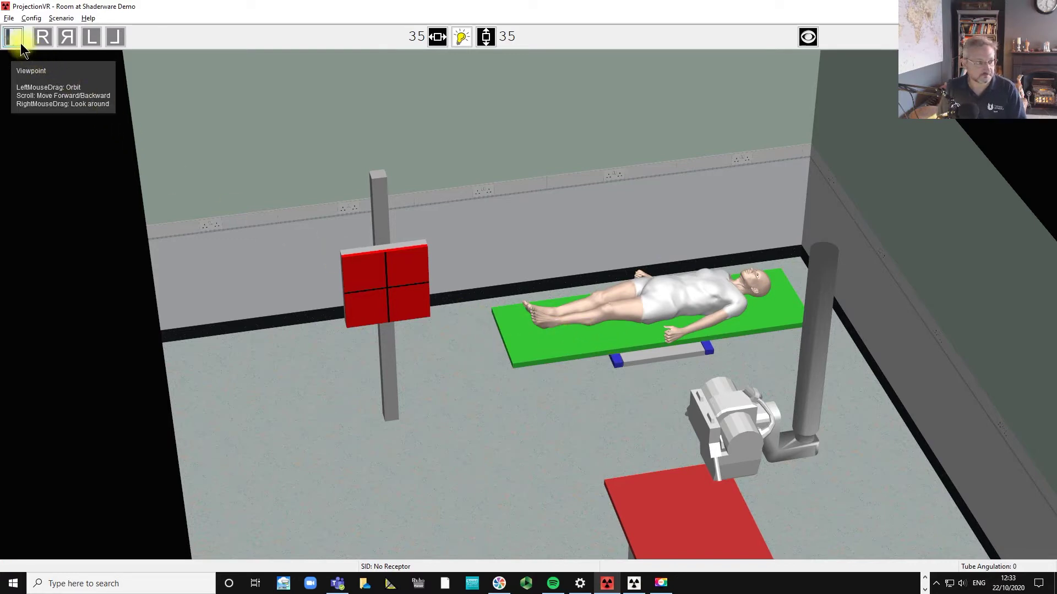
# Select the 24 x 30 (cm) 8:1 Parallel receptor and place it upright on the trolley between the patient's legs
pyautogui.click(21, 44)
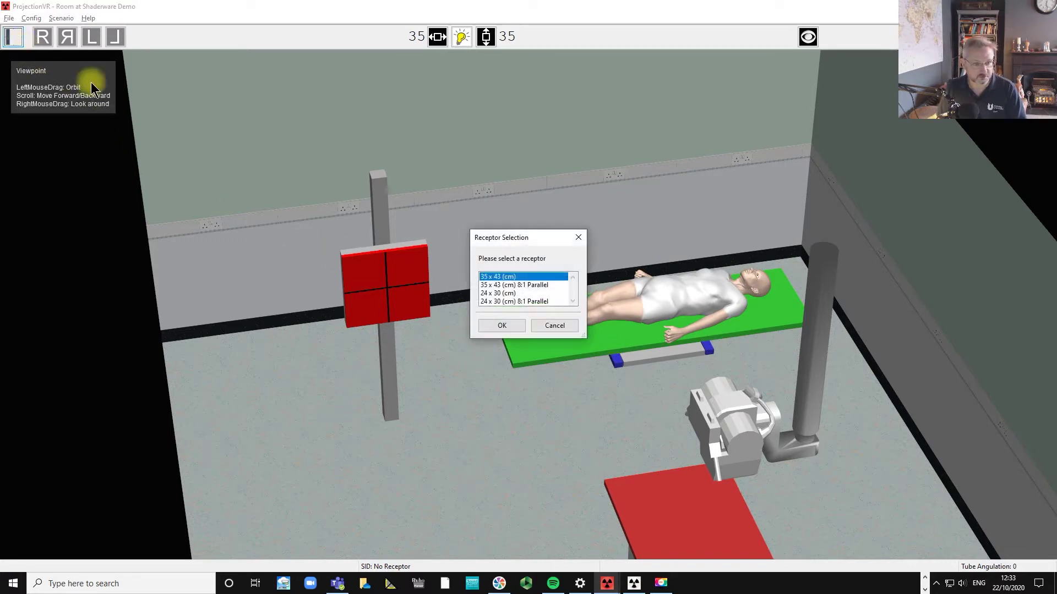
pyautogui.click(494, 303)
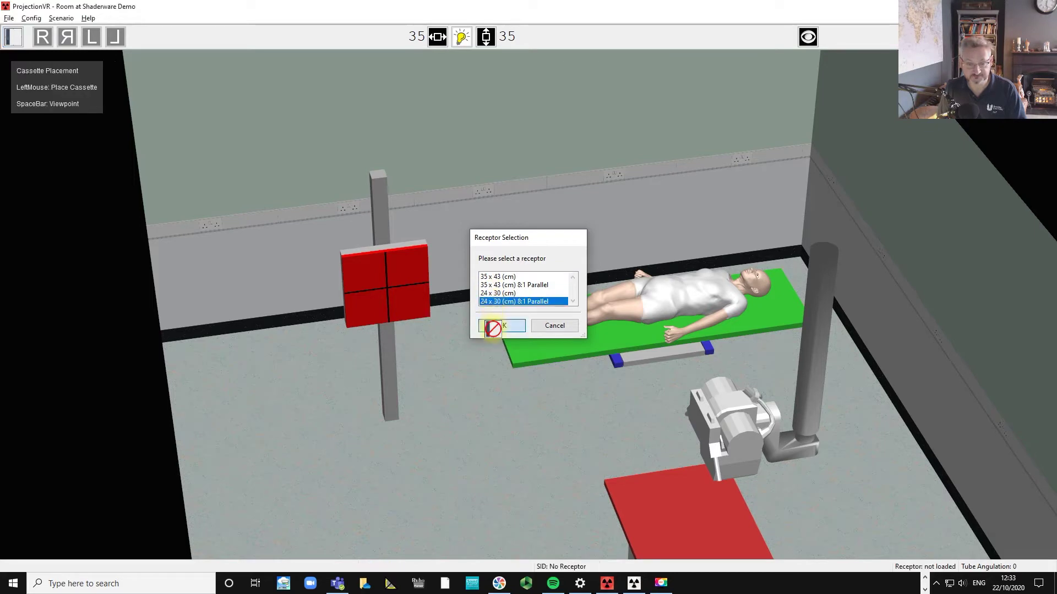
pyautogui.click(496, 325)
pyautogui.moveTo(380, 296); pyautogui.dragTo(582, 321)
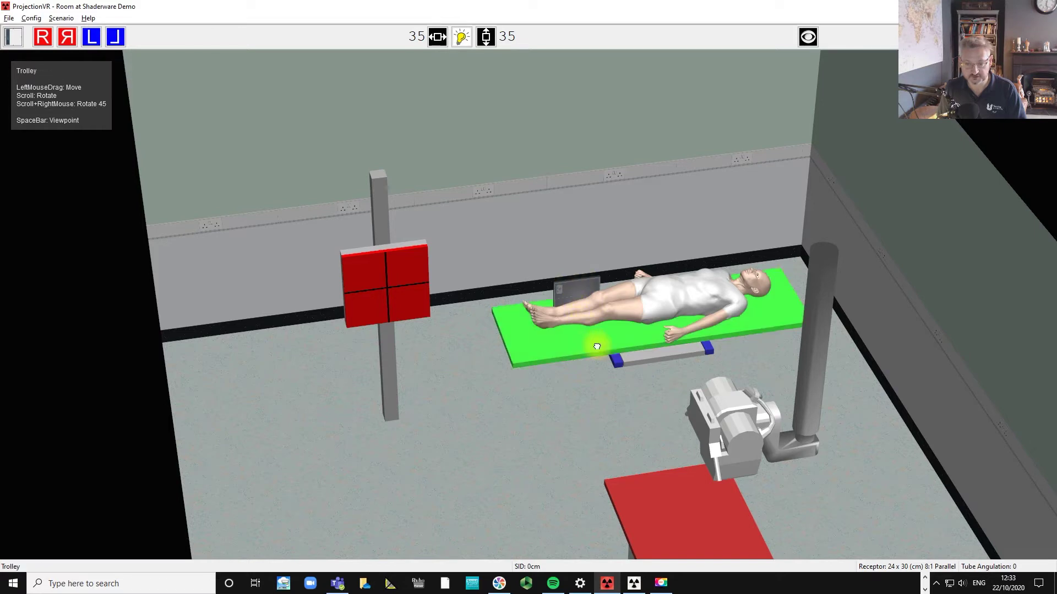
pyautogui.moveTo(596, 342); pyautogui.dragTo(574, 332)
# Abduct the patient's left leg slightly away from the receptor and nudge the trolley sideways to align it
pyautogui.scroll(5, 495, 408)
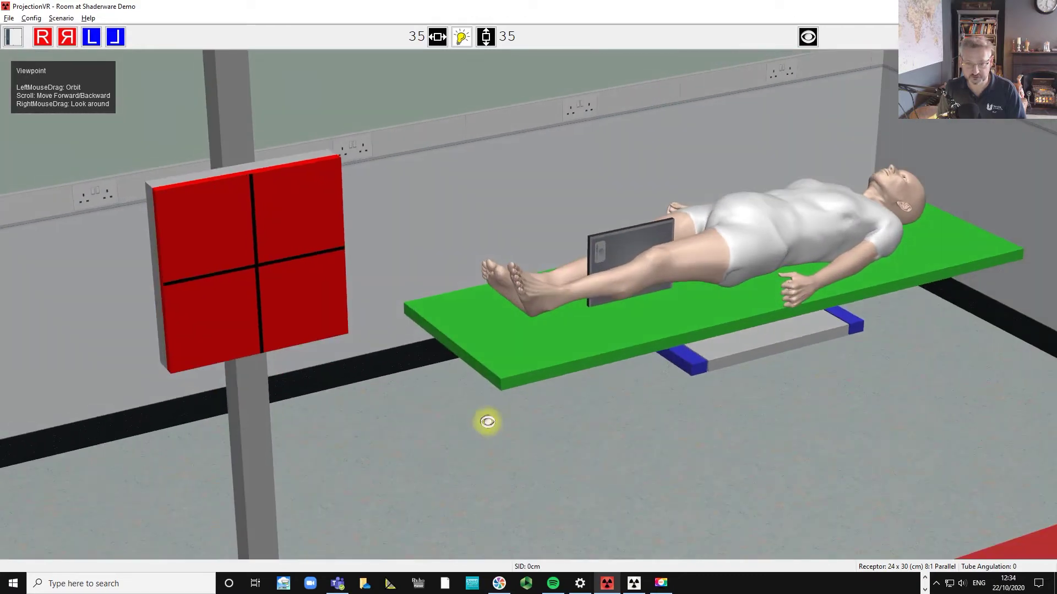
pyautogui.click(536, 296)
pyautogui.moveTo(537, 297); pyautogui.dragTo(585, 354)
pyautogui.click(540, 302)
pyautogui.press('space')
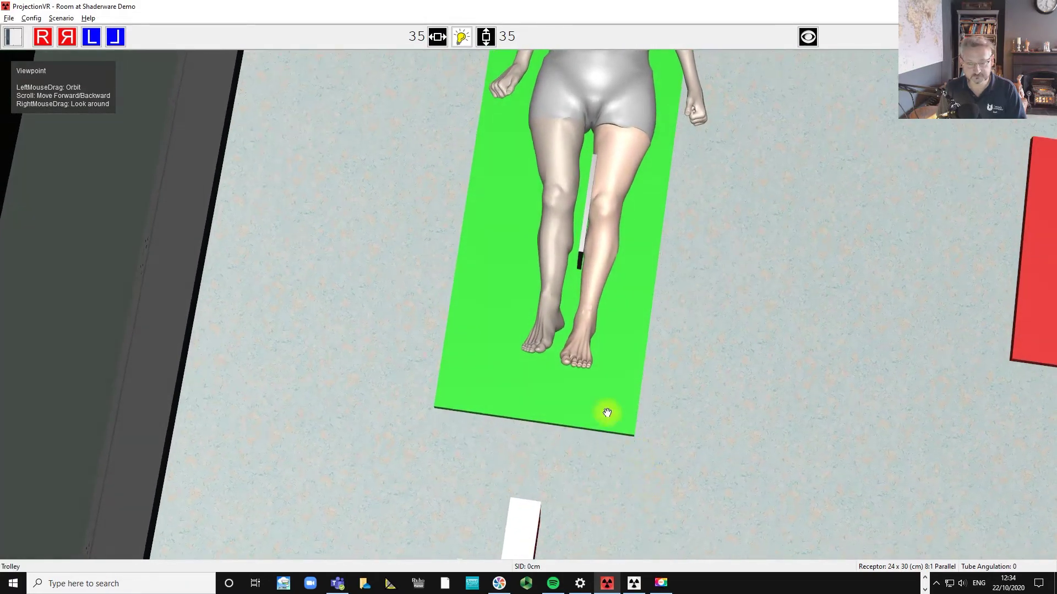
pyautogui.press('space')
pyautogui.moveTo(590, 305); pyautogui.dragTo(597, 309)
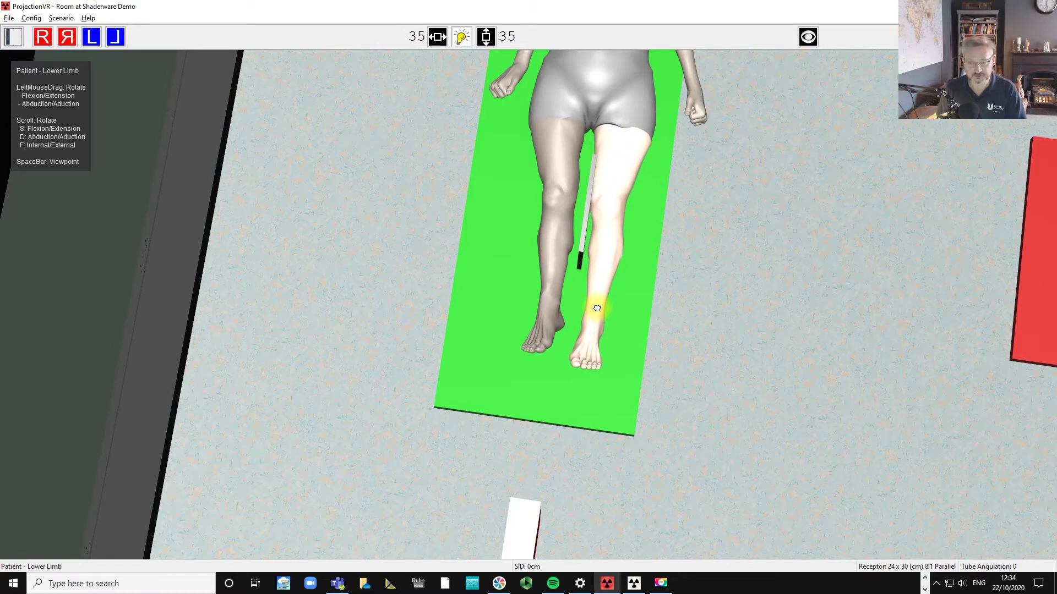
pyautogui.moveTo(597, 309); pyautogui.dragTo(592, 304)
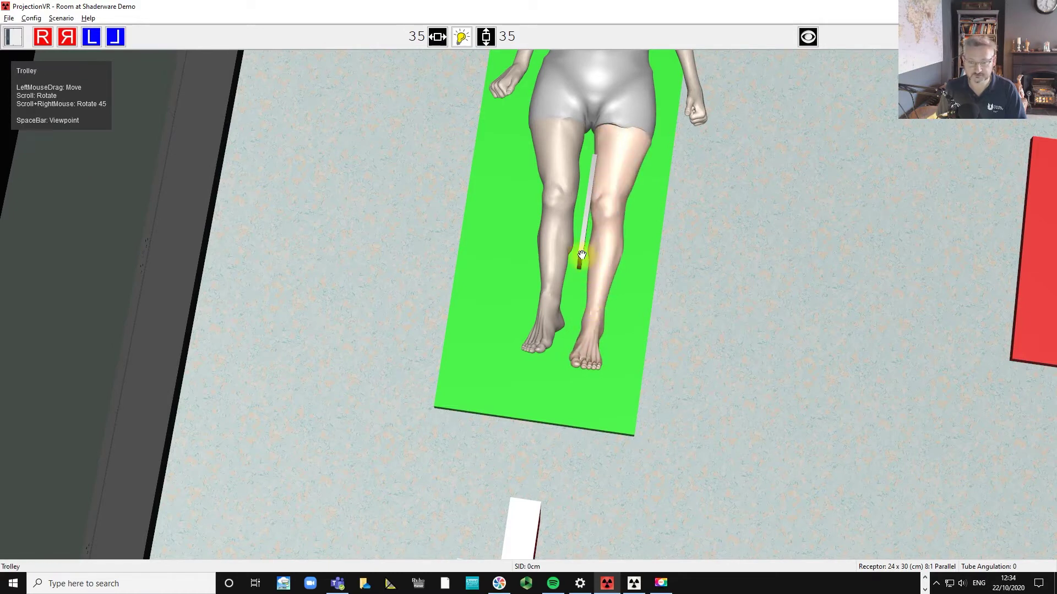
pyautogui.moveTo(639, 255); pyautogui.dragTo(645, 260)
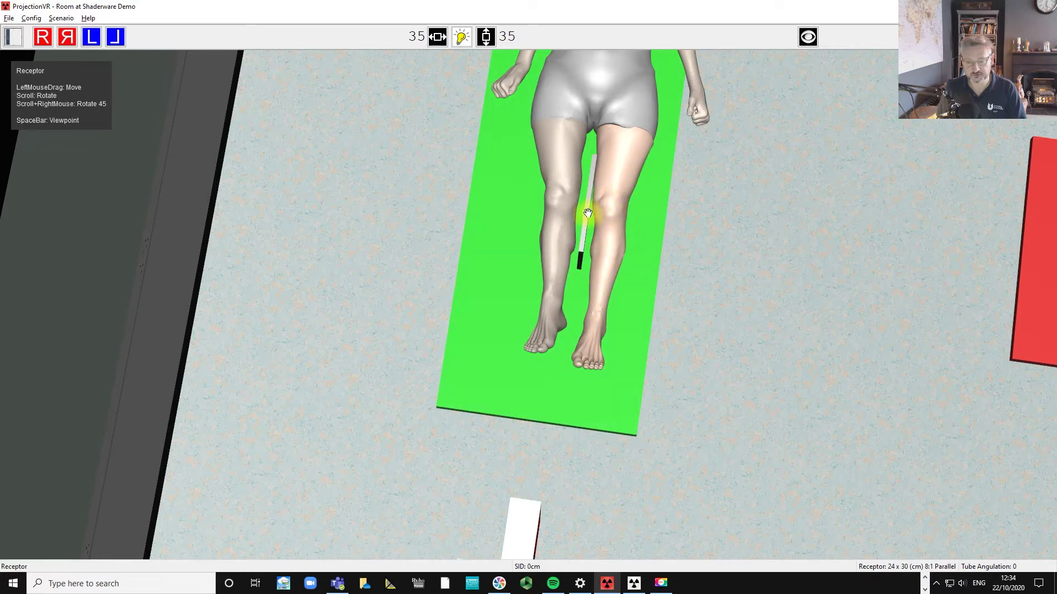
# Fine-tune the left lower limb's position beside the receptor, checking it from above and from the foot end
pyautogui.moveTo(705, 304); pyautogui.dragTo(720, 279)
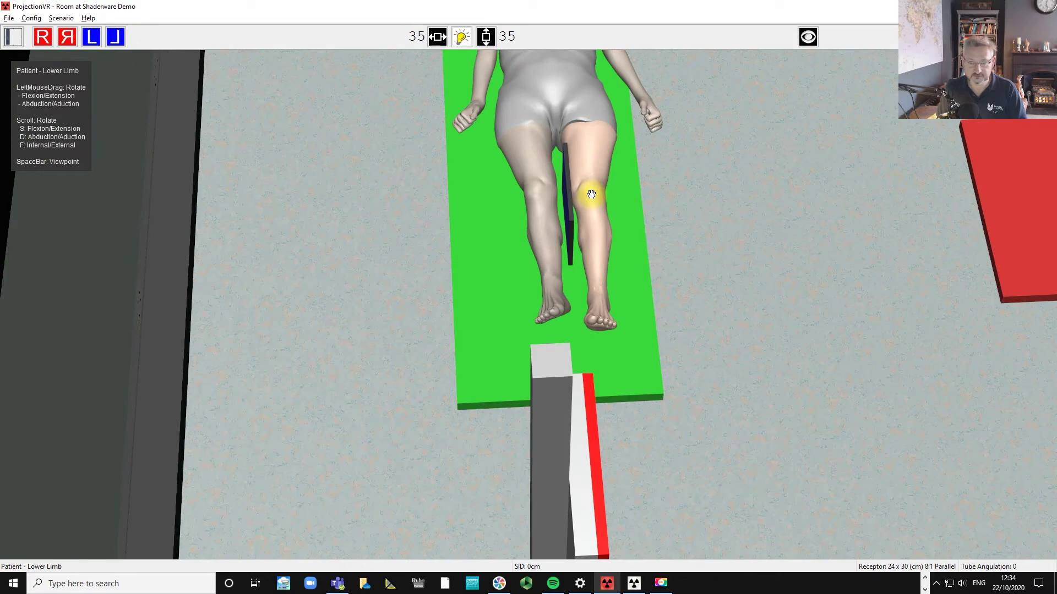
pyautogui.moveTo(594, 297); pyautogui.dragTo(594, 297)
pyautogui.press('space')
pyautogui.moveTo(729, 302); pyautogui.dragTo(724, 242)
pyautogui.click(600, 286)
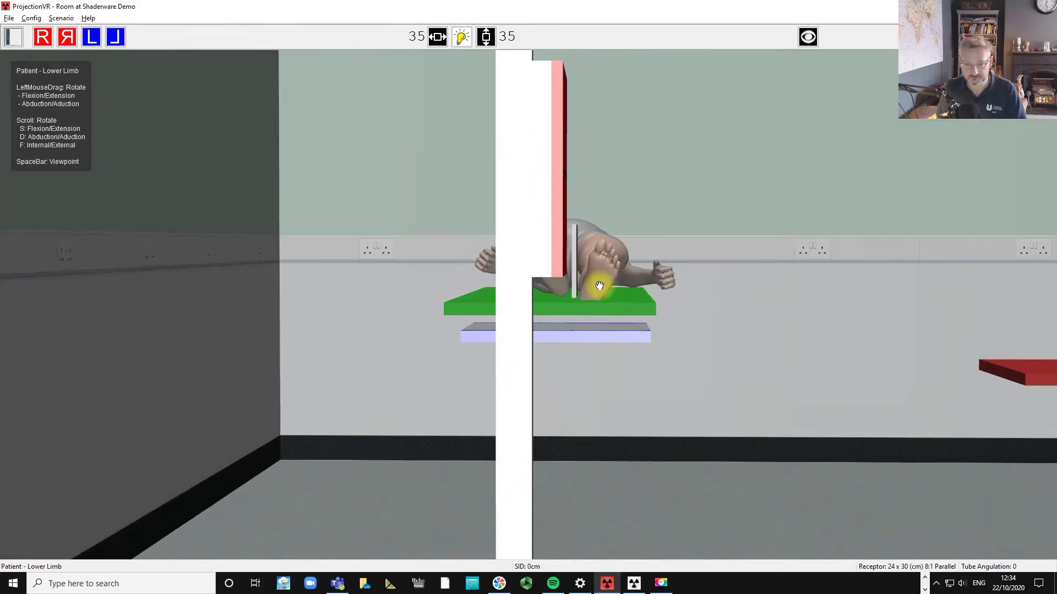
pyautogui.moveTo(599, 285)
pyautogui.mouseDown()
pyautogui.moveTo(603, 263)
pyautogui.moveTo(605, 272)
pyautogui.mouseUp()
pyautogui.press('space')
# Place an L marker near the receptor's edge, turned 90°, and finish the marker placement
pyautogui.moveTo(655, 229); pyautogui.dragTo(593, 233)
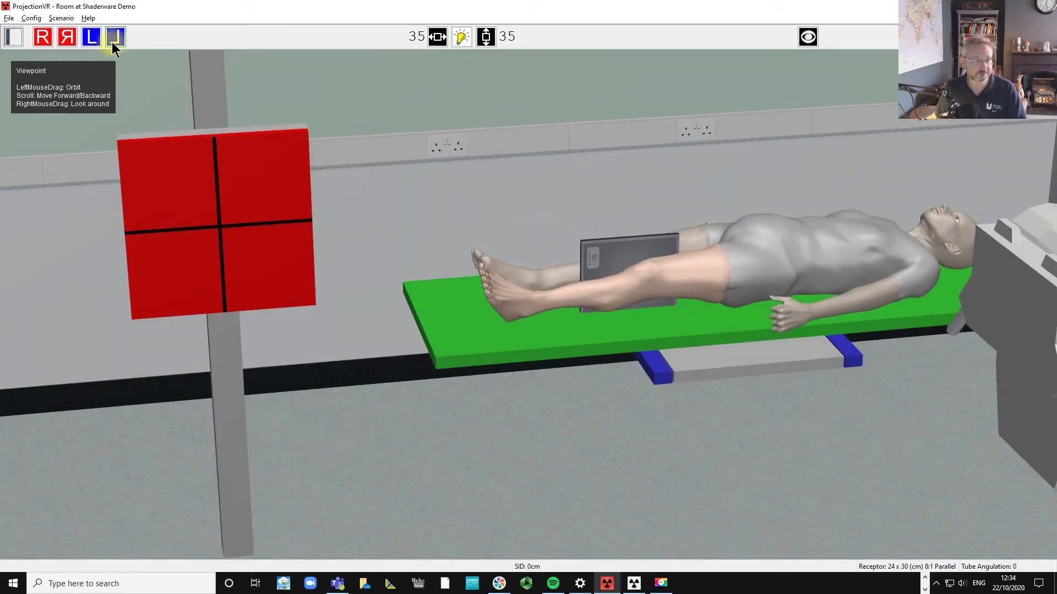
pyautogui.click(95, 40)
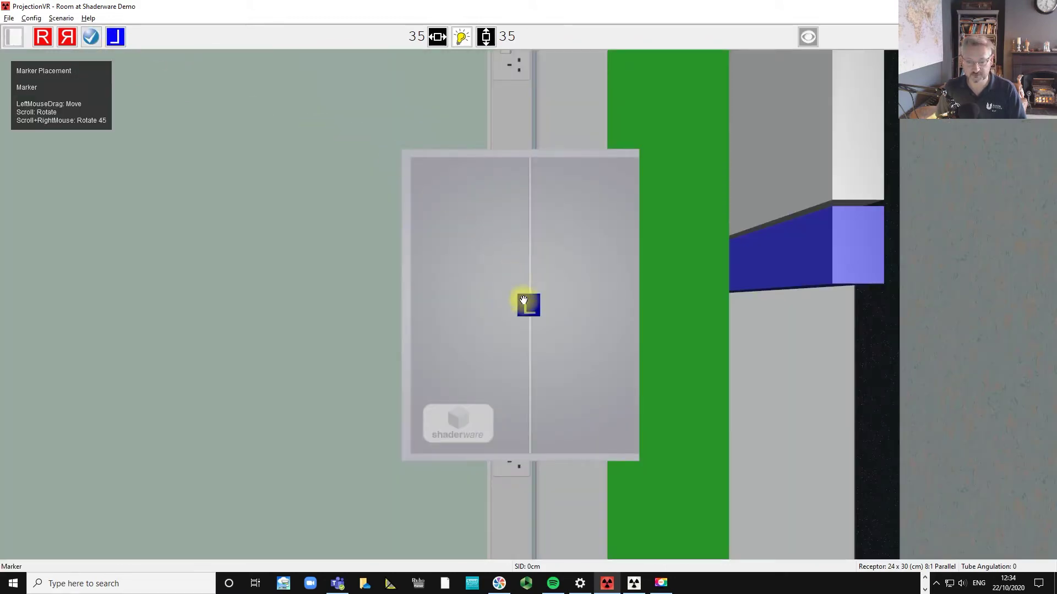
pyautogui.moveTo(527, 304); pyautogui.dragTo(454, 268)
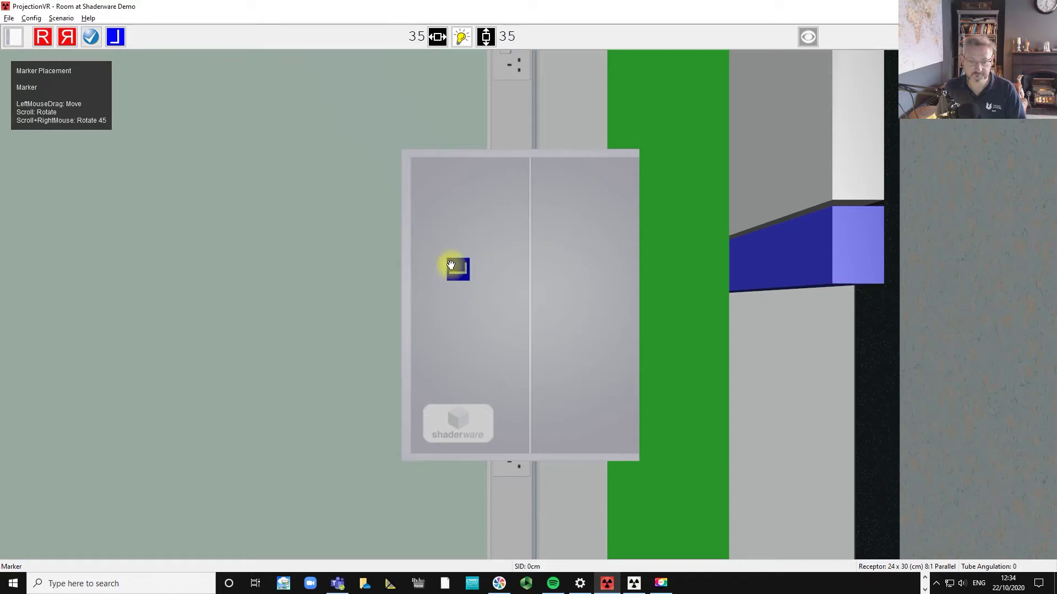
pyautogui.moveTo(451, 265); pyautogui.dragTo(430, 244)
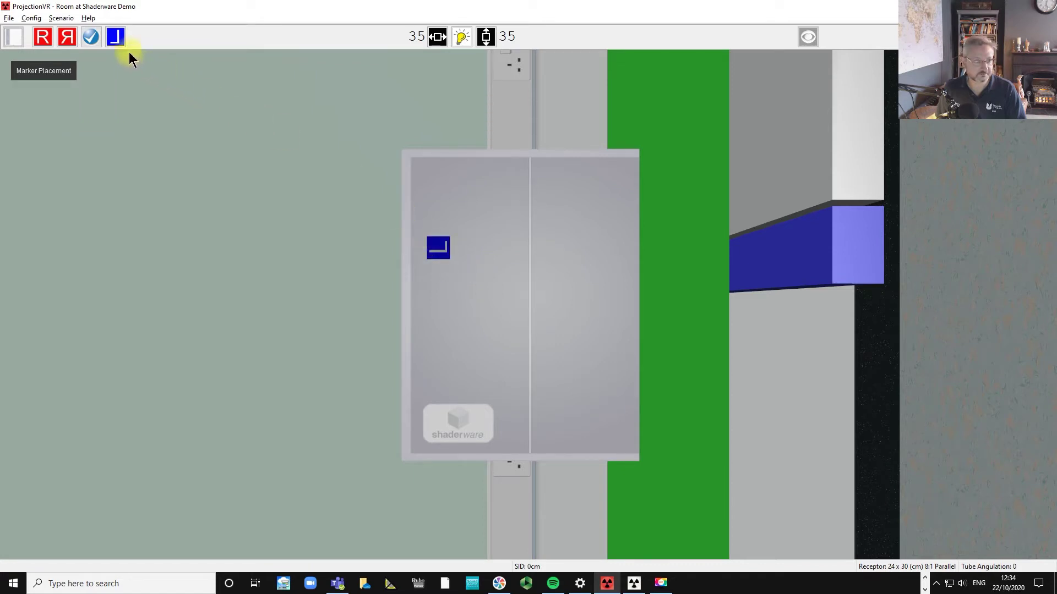
pyautogui.click(92, 40)
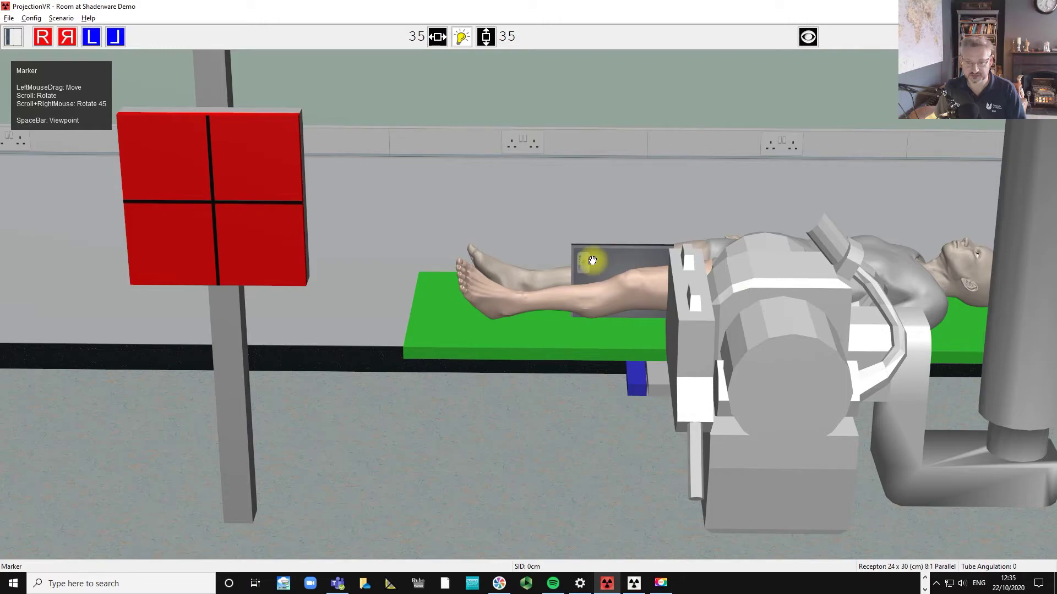
# Angle the X-ray tube to 90° for a horizontal beam
pyautogui.press('space')
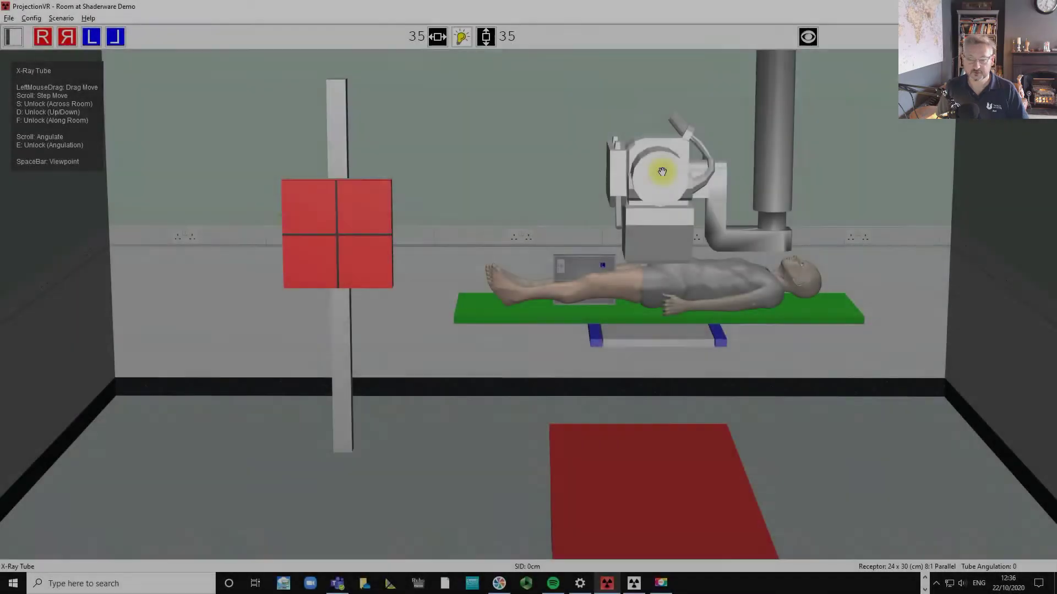
pyautogui.scroll(-3, 663, 172)
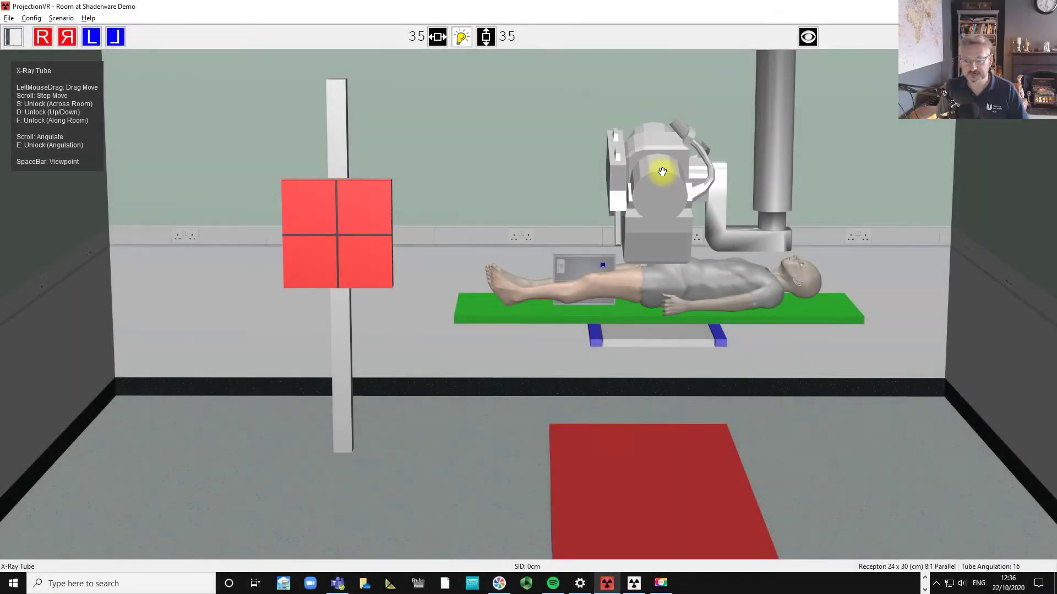
pyautogui.scroll(-5, 662, 172)
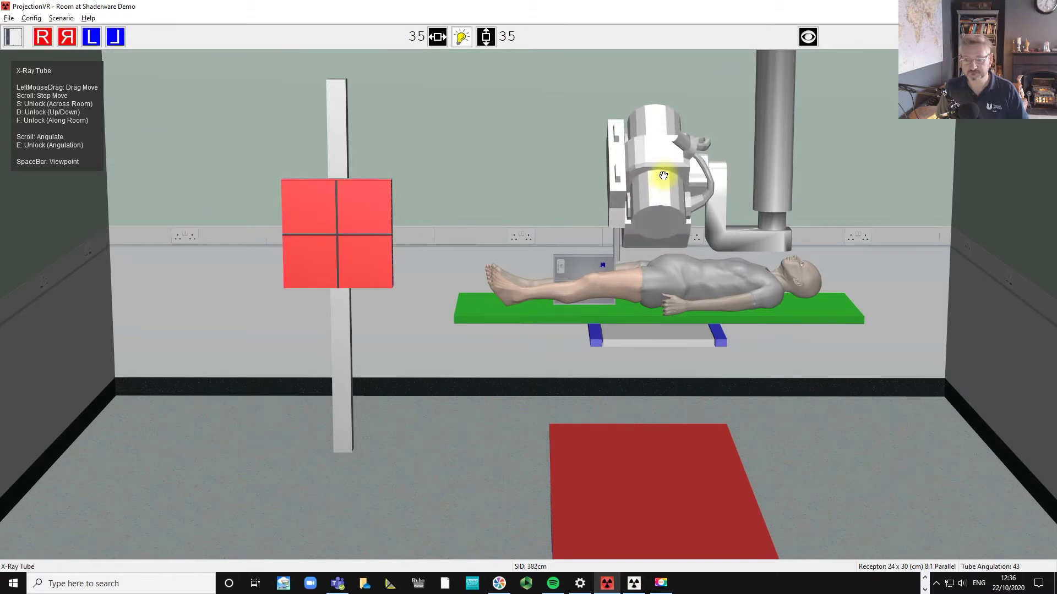
pyautogui.scroll(-7, 663, 175)
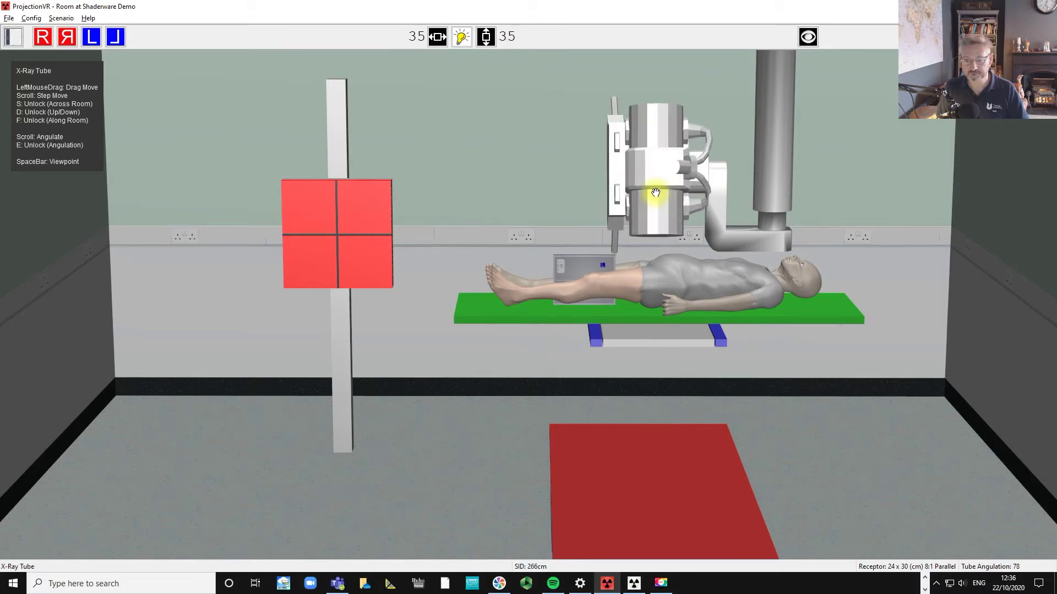
pyautogui.scroll(-3, 655, 193)
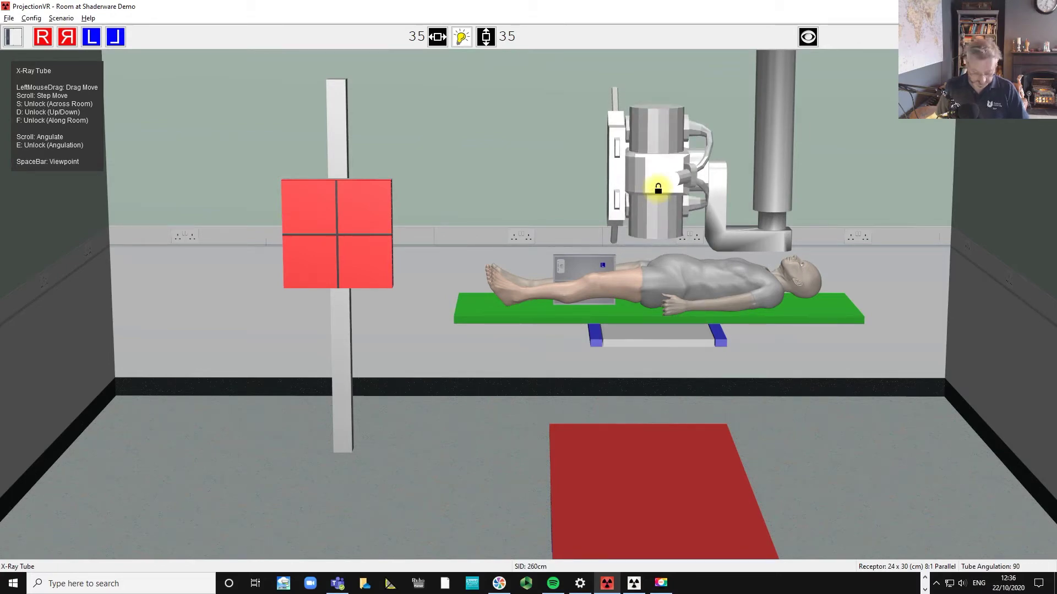
# Lower the X-ray tube and bring it alongside the trolley, about 122 cm from the receptor
pyautogui.press('space')
pyautogui.moveTo(557, 99); pyautogui.dragTo(643, 121)
pyautogui.moveTo(767, 172); pyautogui.dragTo(663, 182)
pyautogui.moveTo(932, 182)
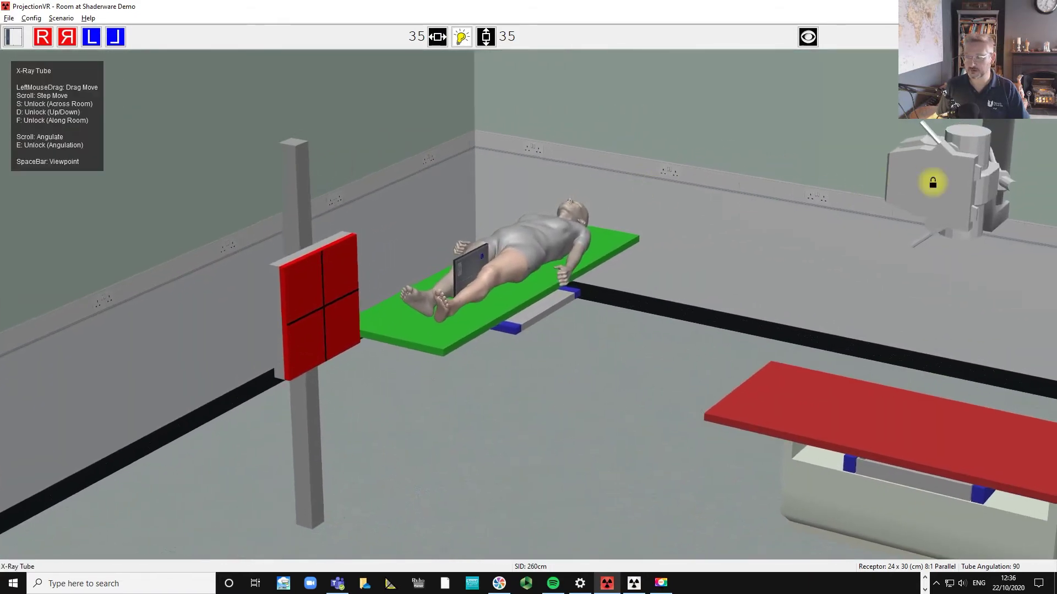
pyautogui.moveTo(945, 186); pyautogui.dragTo(664, 327)
pyautogui.press('d')
# Turn on the collimation light and move the X-ray tube to direct the beam at the left knee, at about 84 cm SID
pyautogui.click(463, 37)
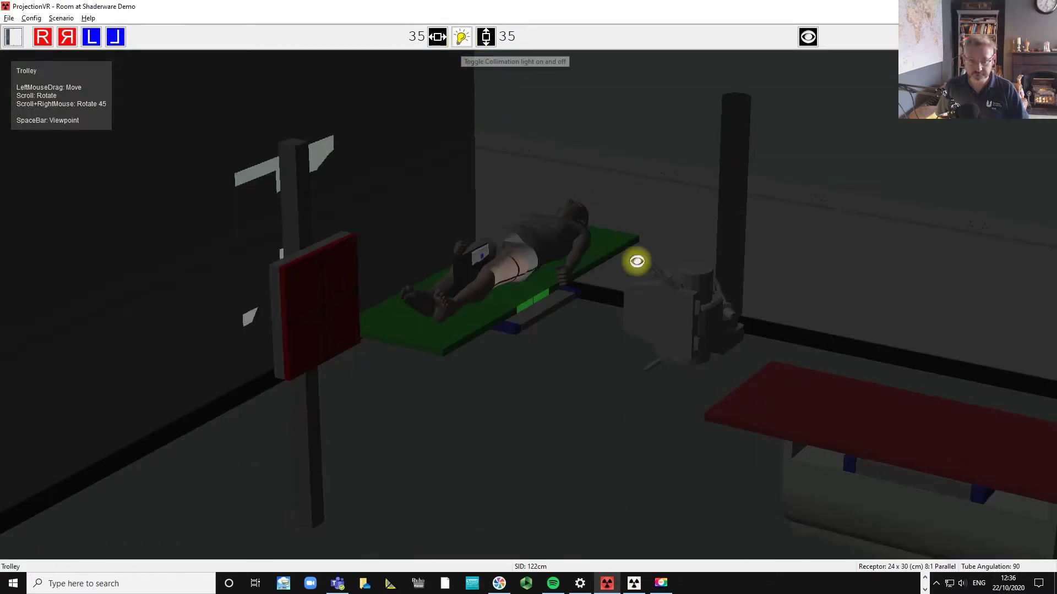
pyautogui.moveTo(677, 330); pyautogui.dragTo(608, 327)
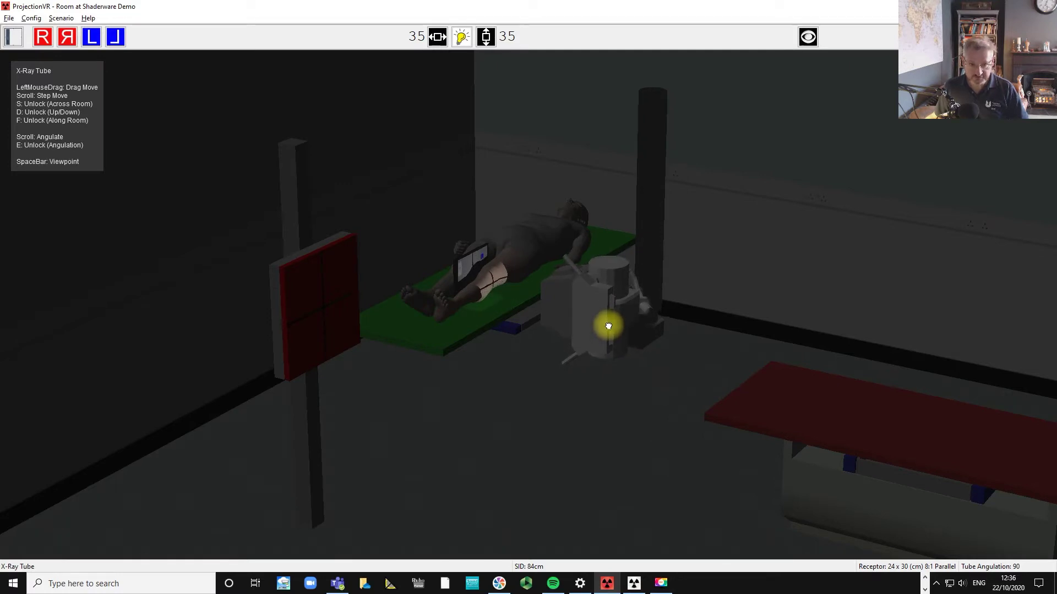
pyautogui.press('space')
pyautogui.scroll(3, 840, 189)
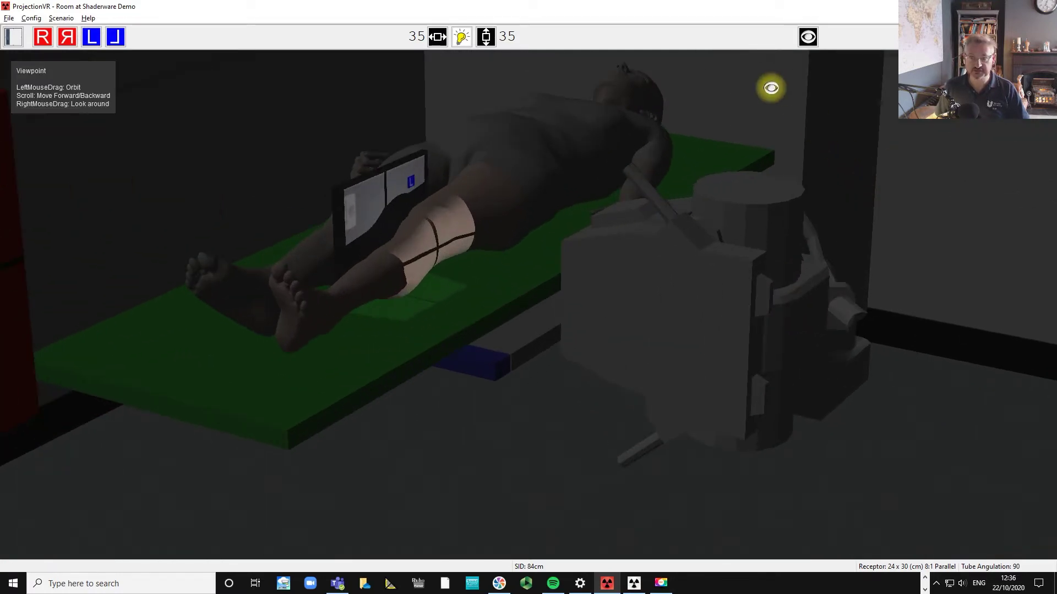
# Raise the X-ray tube slightly to recentre the beam on the left knee and collimate the field to 29 wide by 23 high
pyautogui.moveTo(771, 88); pyautogui.dragTo(701, 104)
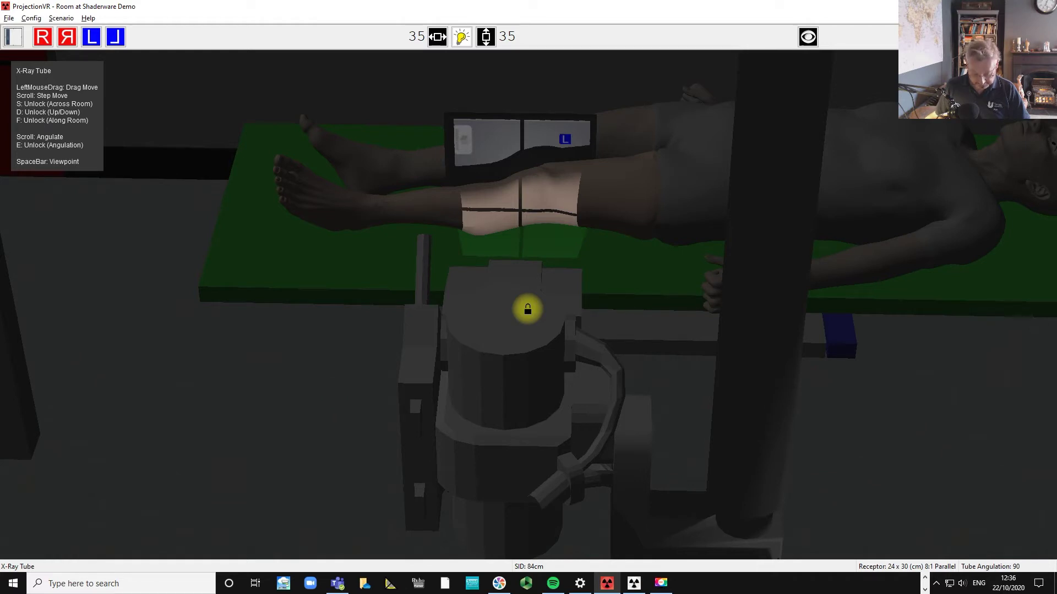
pyautogui.moveTo(527, 310); pyautogui.dragTo(528, 295)
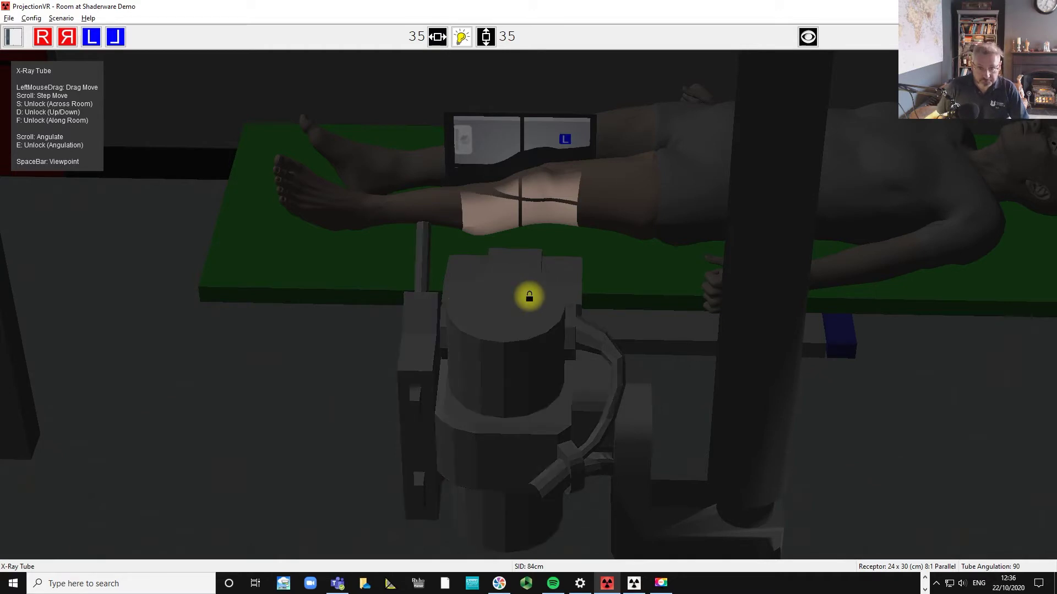
pyautogui.scroll(-6, 437, 38)
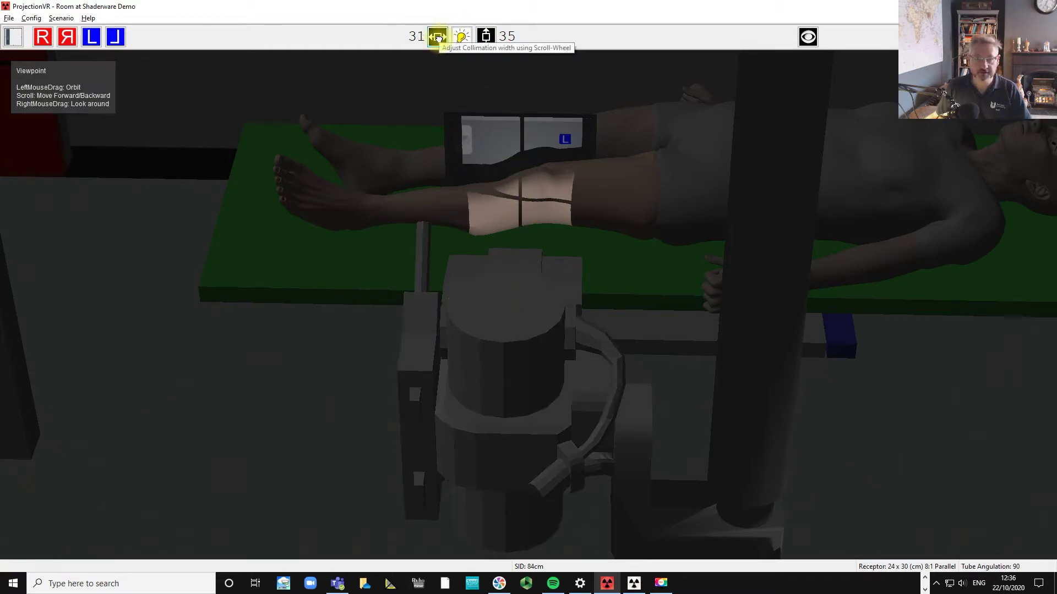
pyautogui.scroll(-6, 487, 36)
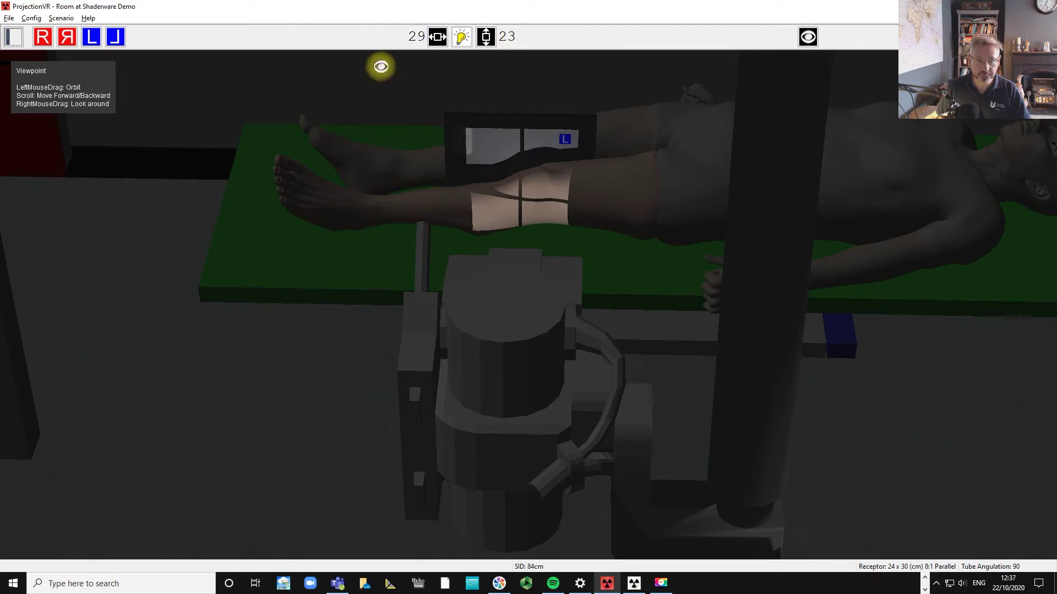
# Lower the X-ray tube slightly and rotate the light beam diaphragm to align the light field with the sloping left leg
pyautogui.moveTo(369, 87); pyautogui.dragTo(406, 53)
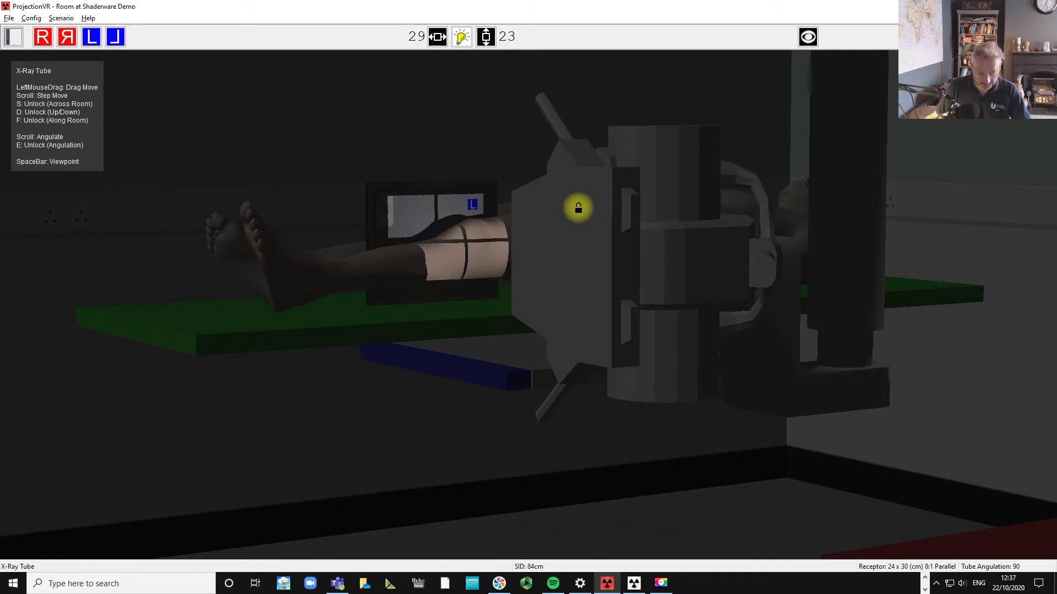
pyautogui.moveTo(578, 208); pyautogui.dragTo(578, 214)
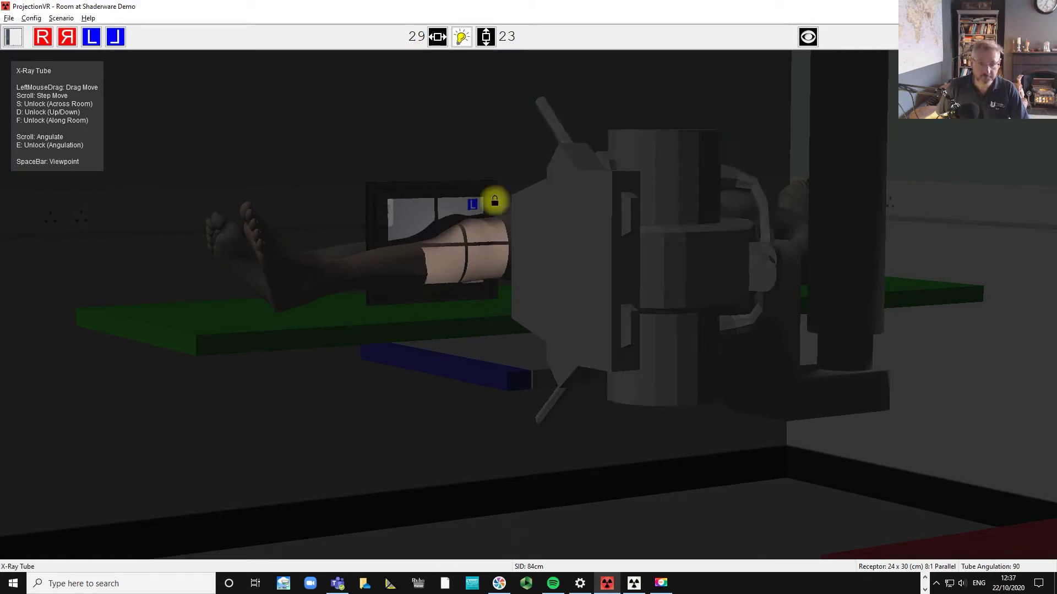
pyautogui.press('space')
pyautogui.moveTo(351, 130); pyautogui.dragTo(548, 210)
pyautogui.click(613, 240)
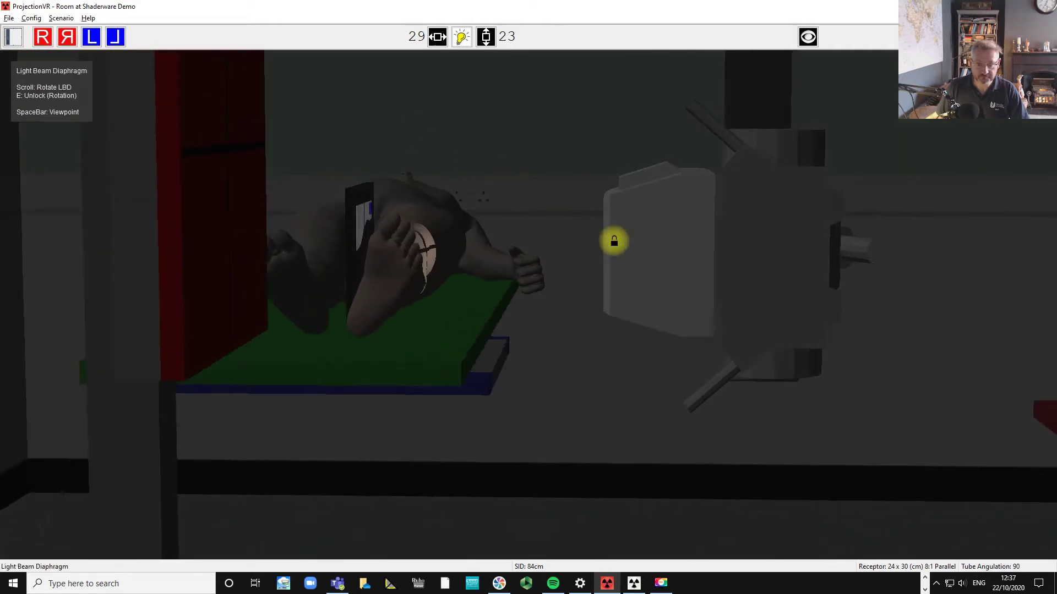
pyautogui.scroll(-3, 614, 239)
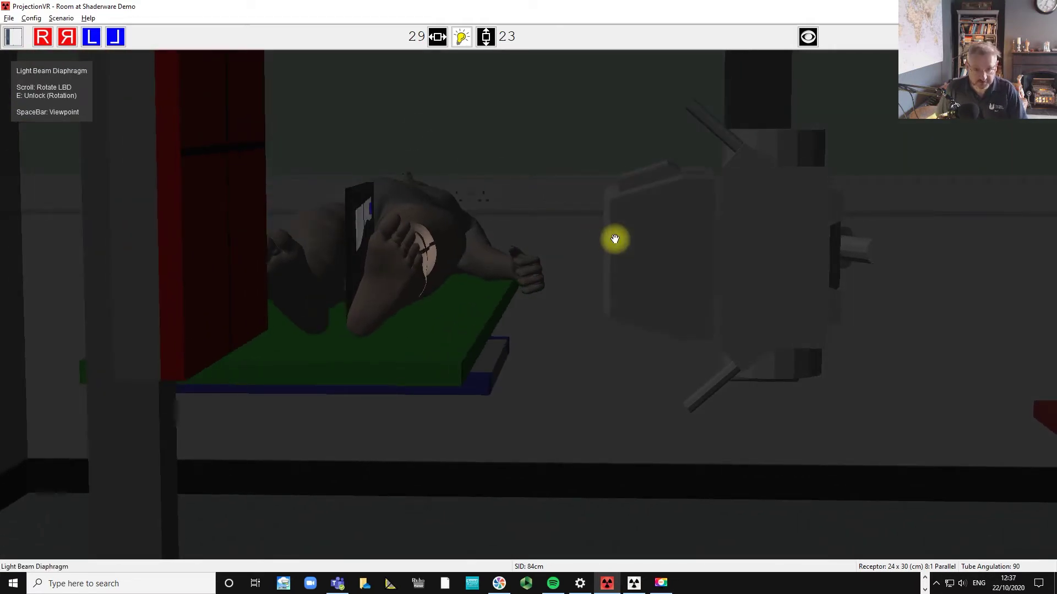
# Move the X-ray tube back from the trolley to an SID of 100 cm
pyautogui.press('space')
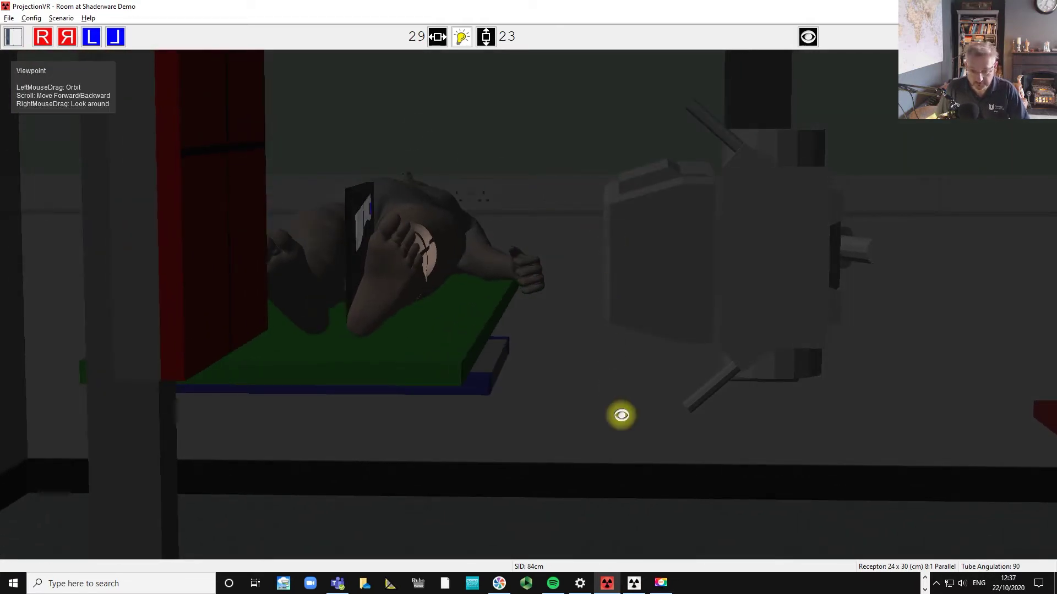
pyautogui.moveTo(621, 415); pyautogui.dragTo(582, 409)
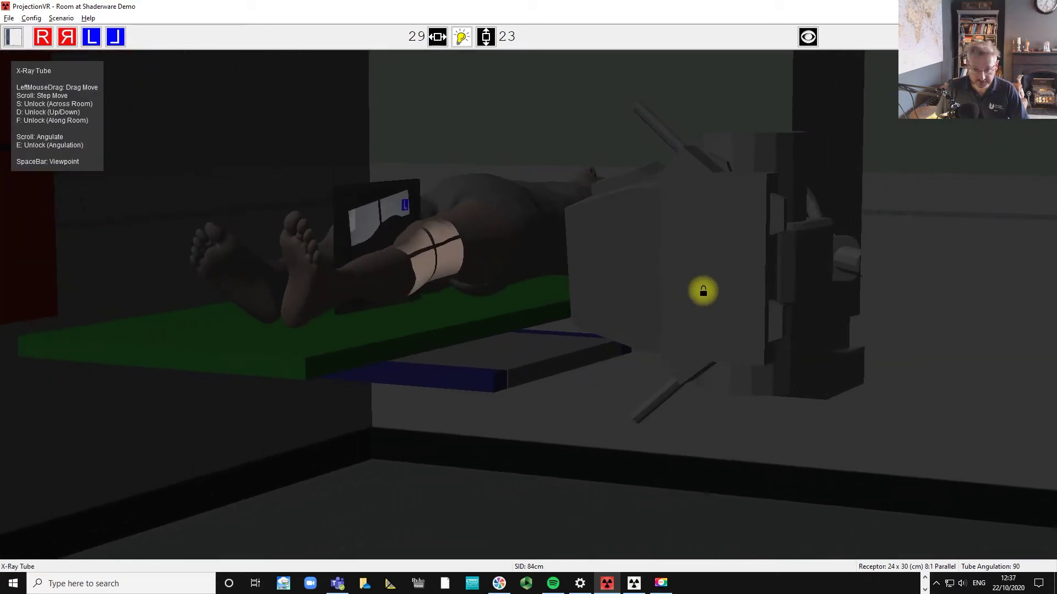
pyautogui.click(703, 292)
pyautogui.moveTo(702, 292); pyautogui.dragTo(778, 307)
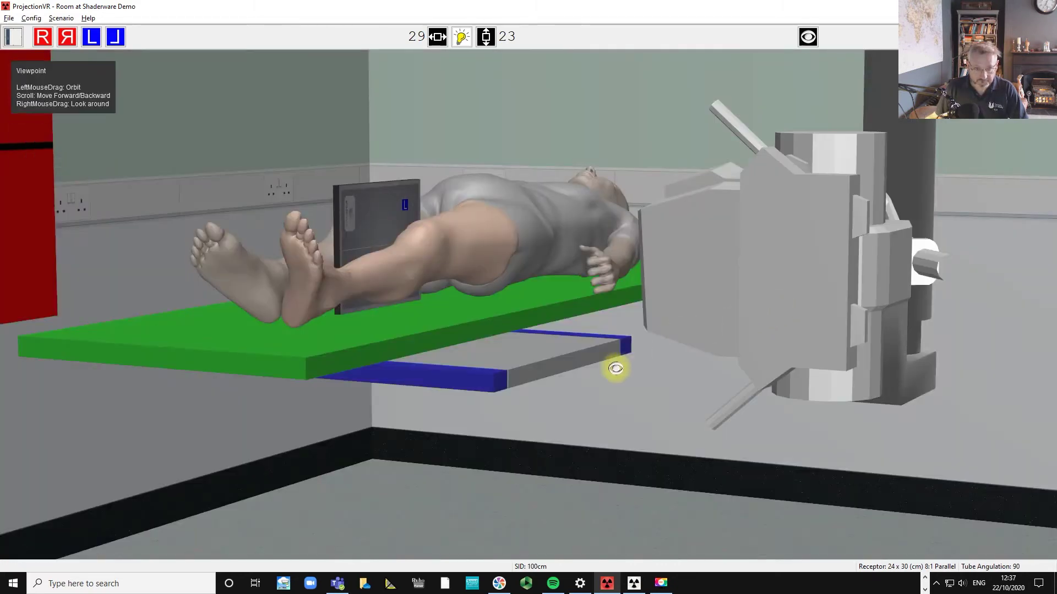
# Turn the collimation light back on and collimate the field on the knee to 27 wide by 21 high
pyautogui.click(465, 37)
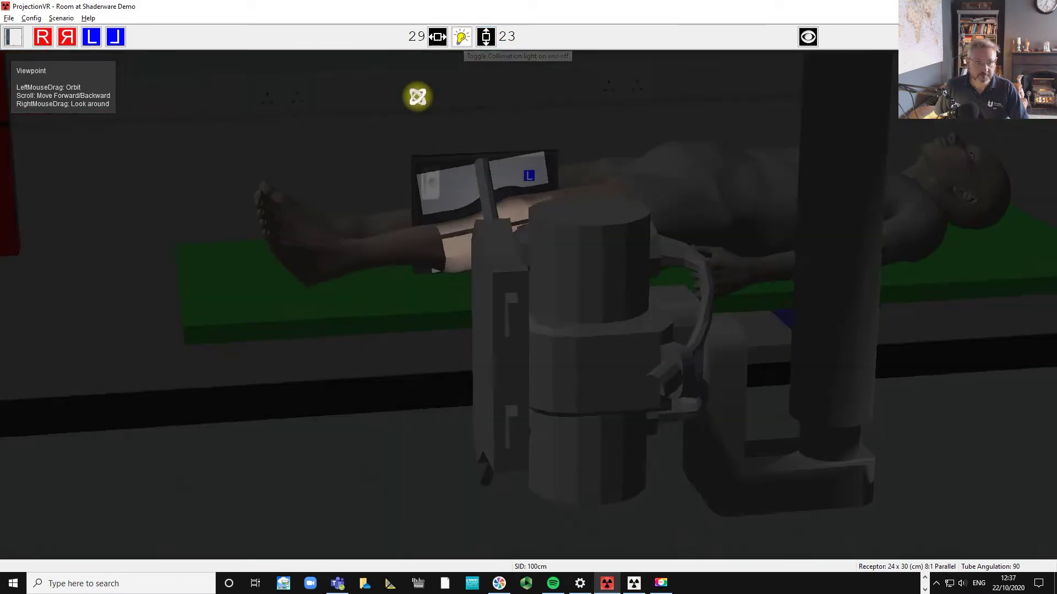
pyautogui.scroll(-2, 439, 39)
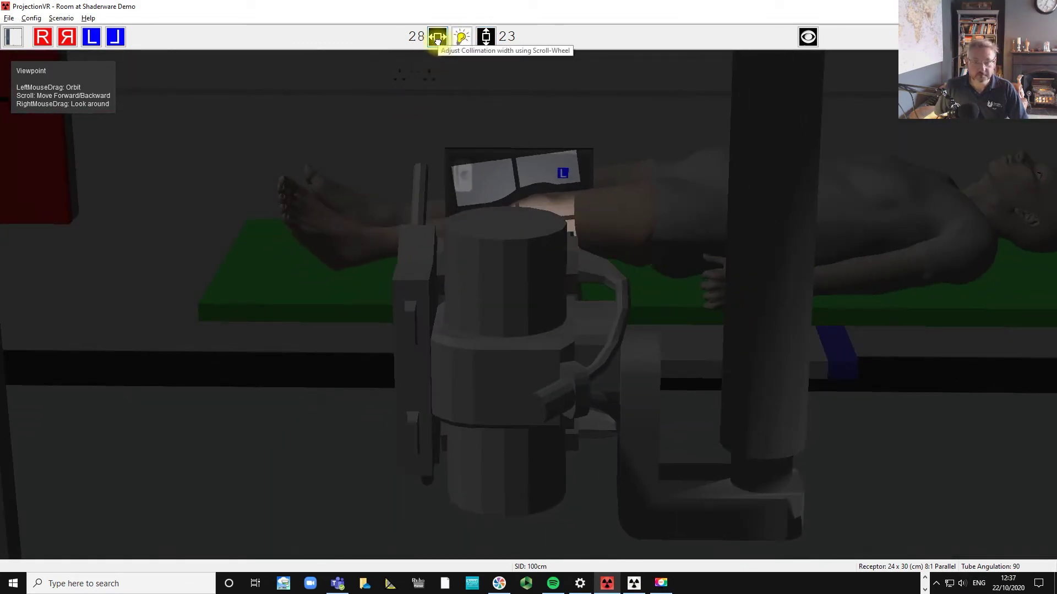
pyautogui.scroll(-1, 485, 37)
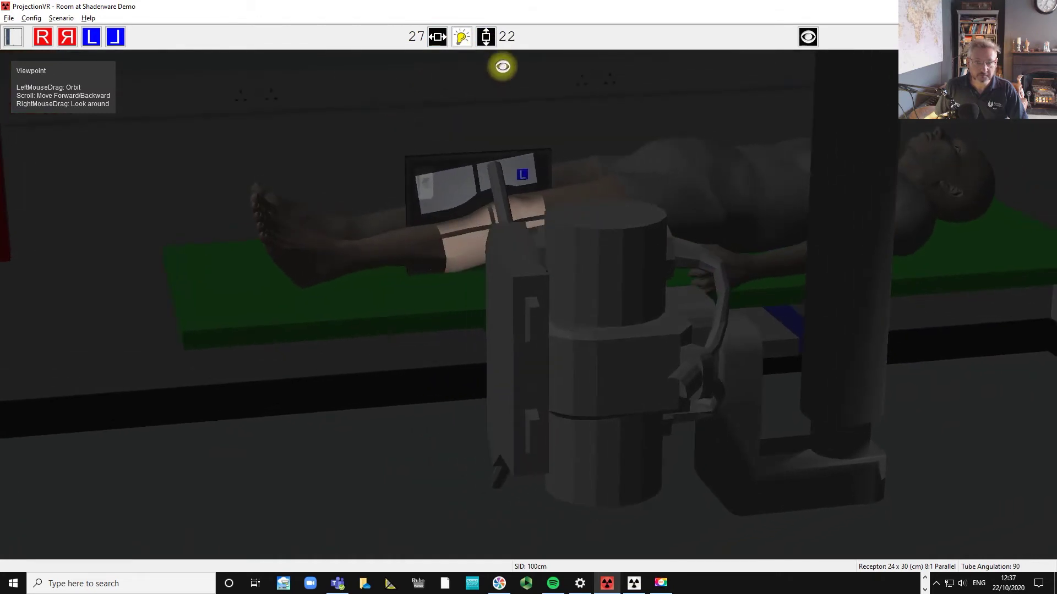
pyautogui.scroll(-1, 487, 38)
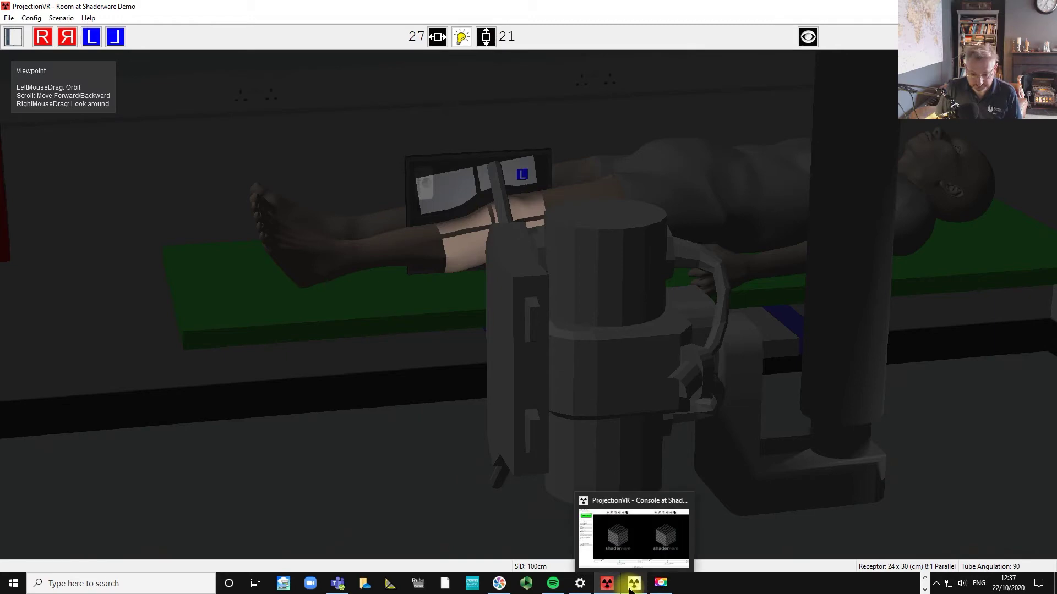
# Switch to the console, set the tube charge to 5.60 mAs, and expose the first lateral knee image
pyautogui.click(634, 583)
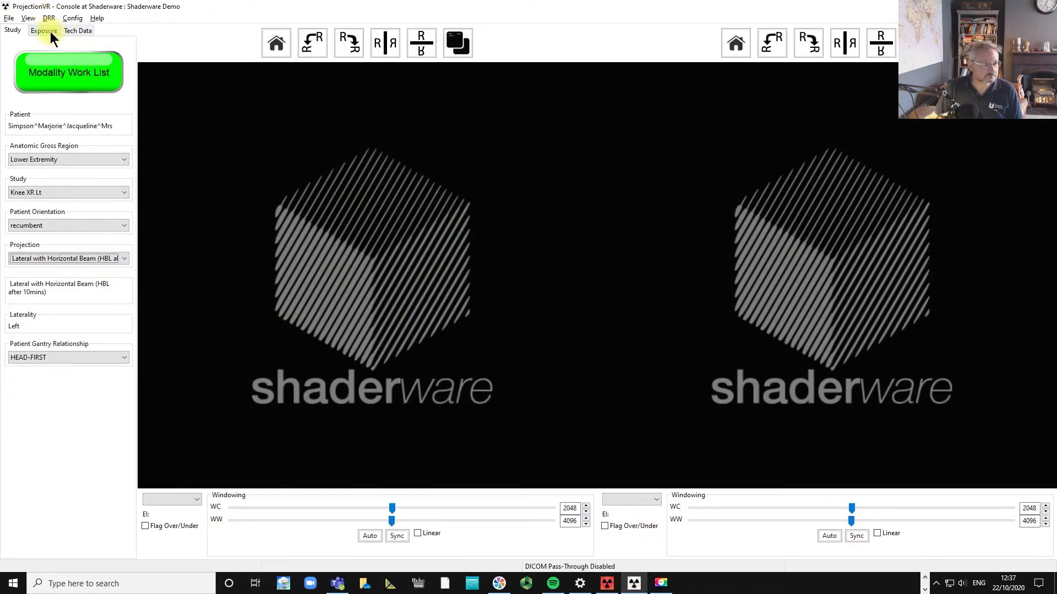
pyautogui.click(48, 31)
pyautogui.click(39, 166)
pyautogui.click(40, 166)
pyautogui.click(40, 167)
pyautogui.click(40, 166)
pyautogui.click(95, 167)
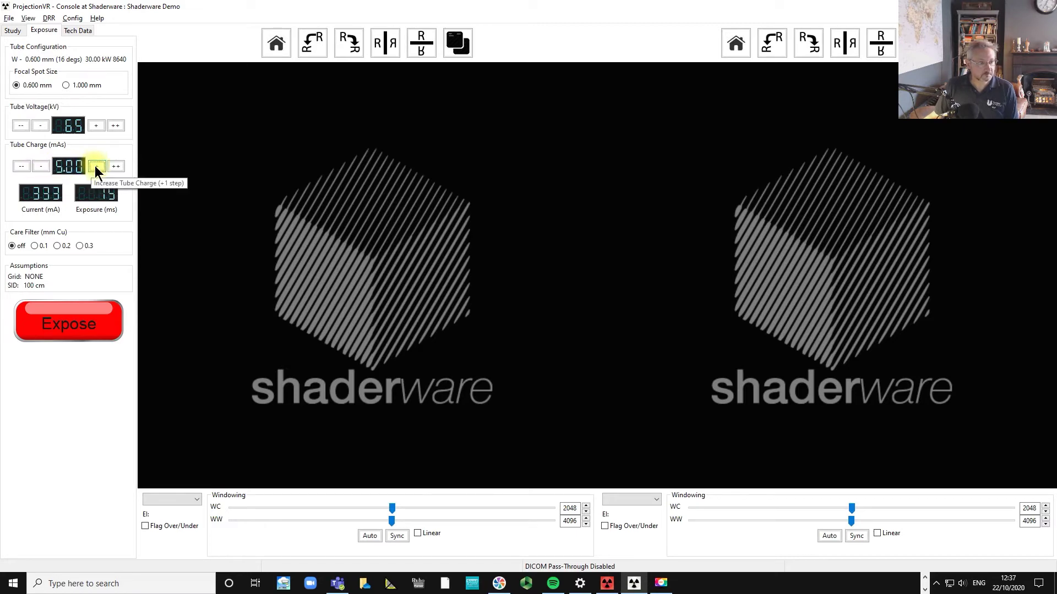
pyautogui.click(57, 336)
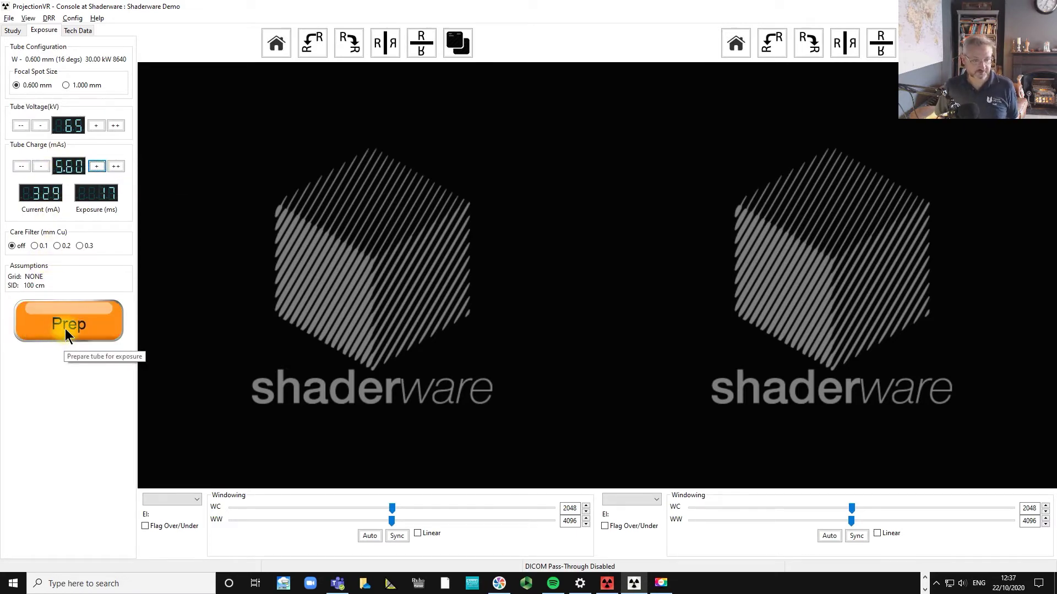
pyautogui.click(65, 328)
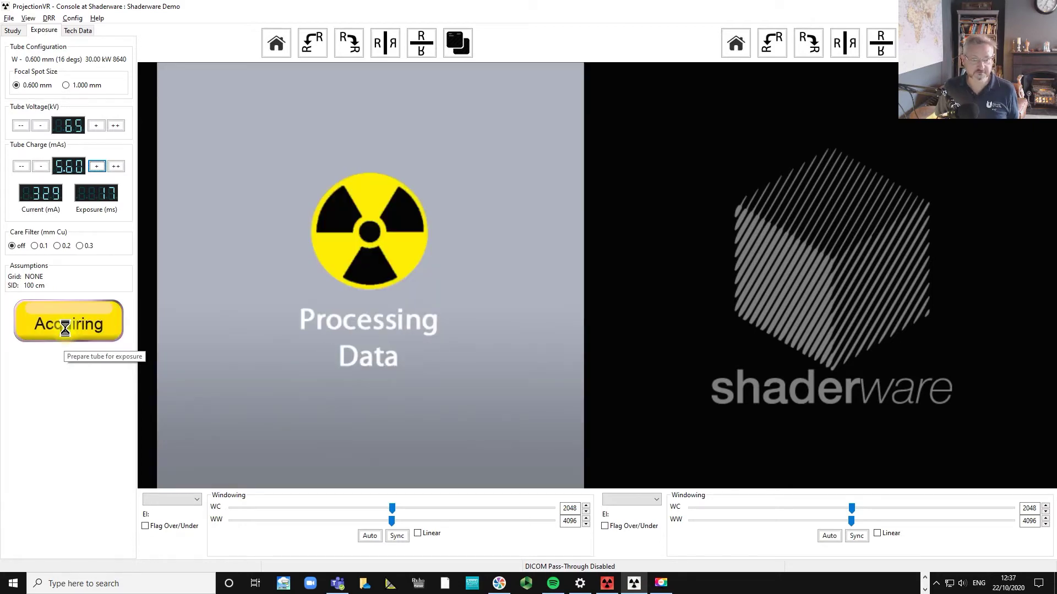
# Rotate the first image 90° clockwise and adjust its windowing to WC 1200 and WW 1970
pyautogui.click(339, 51)
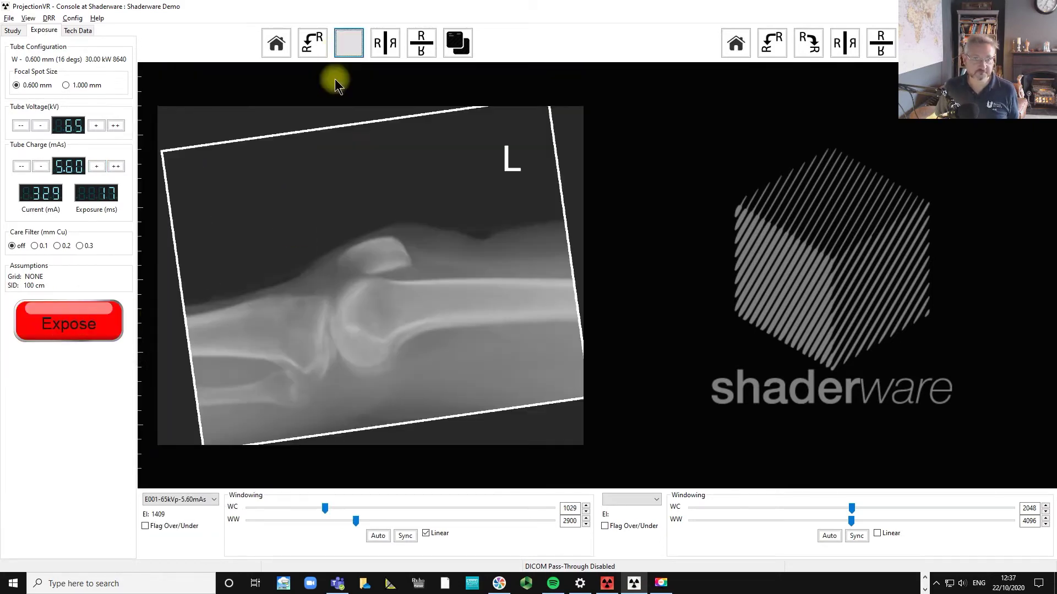
pyautogui.moveTo(406, 220); pyautogui.dragTo(345, 242)
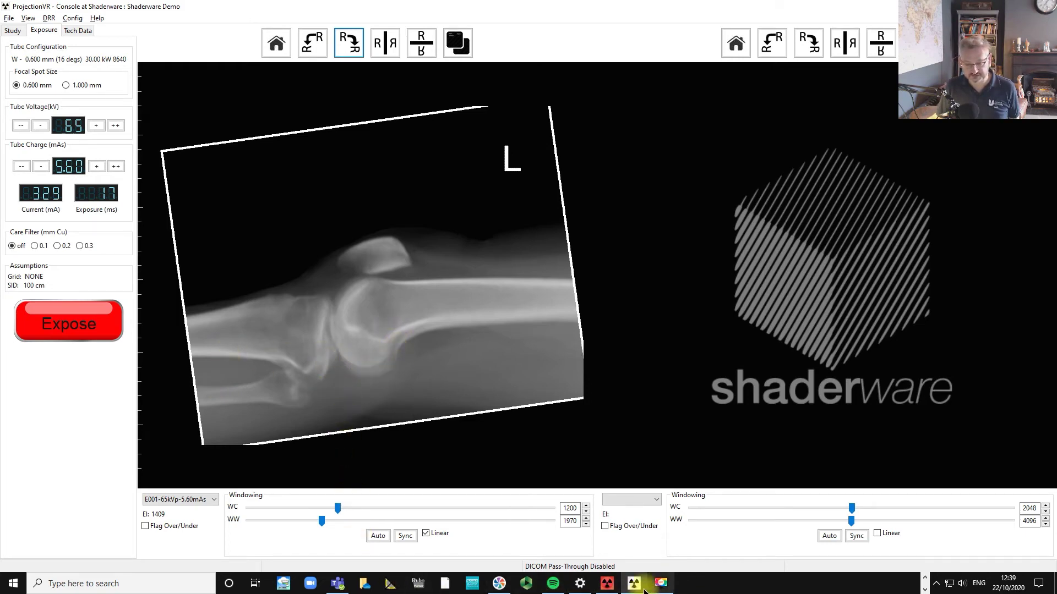
# Return to the room to slightly adjust the left leg's rotation, and take a second exposure from the console
pyautogui.click(608, 583)
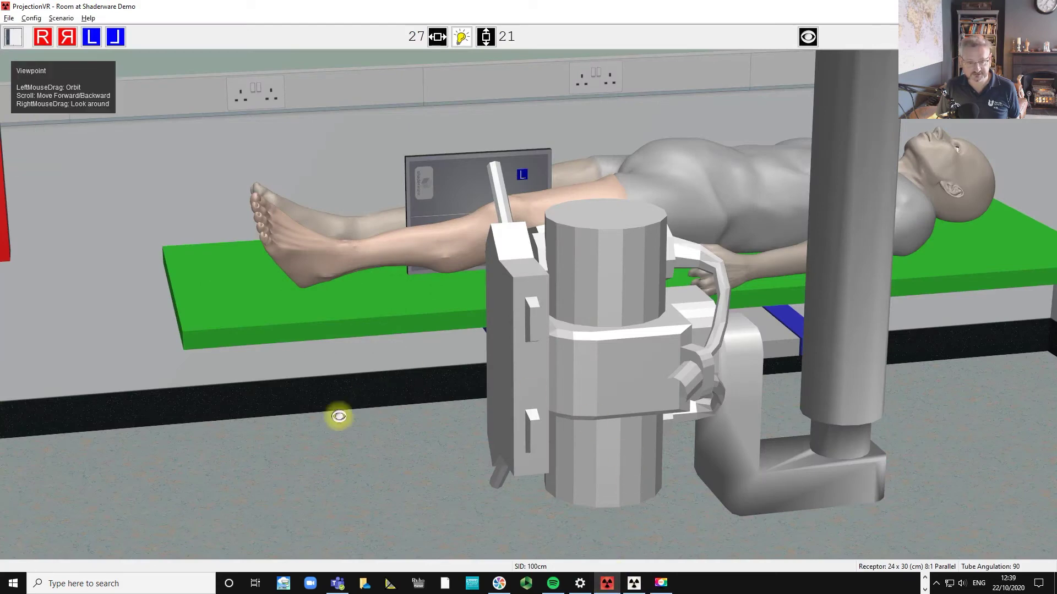
pyautogui.moveTo(339, 417); pyautogui.dragTo(420, 411)
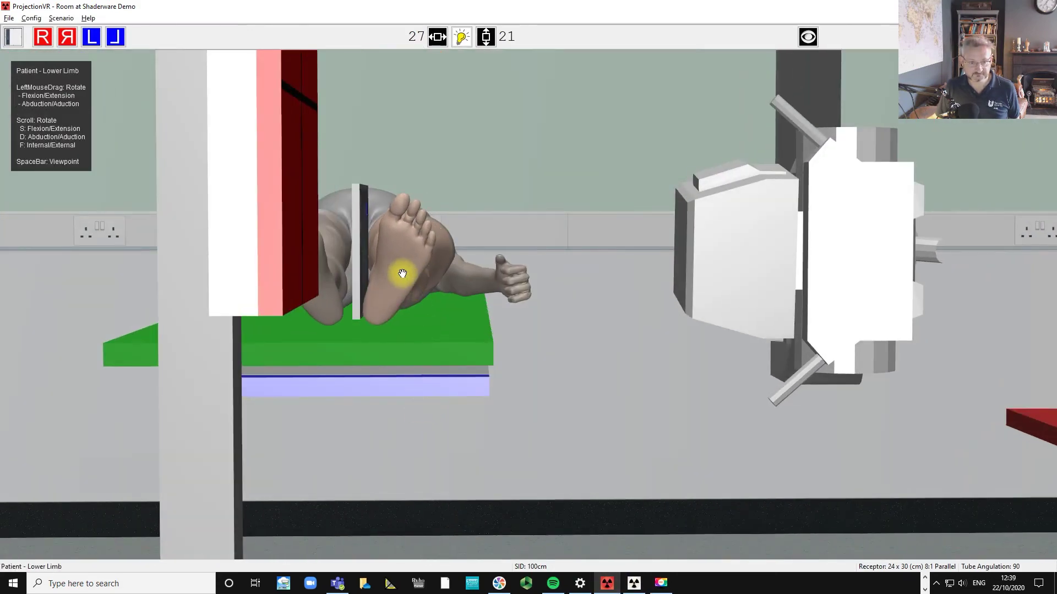
pyautogui.click(634, 583)
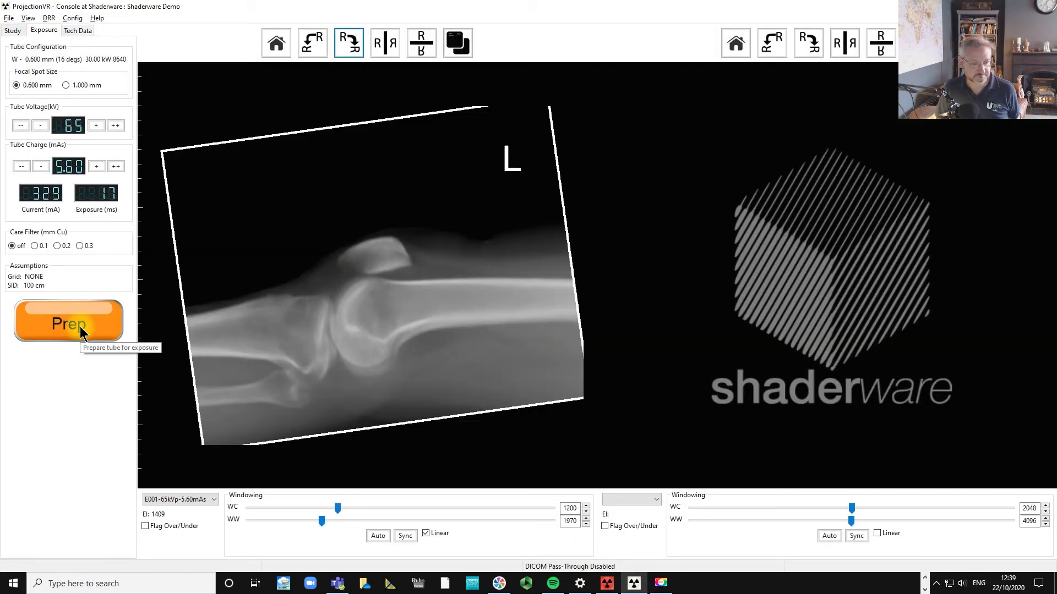
pyautogui.click(81, 331)
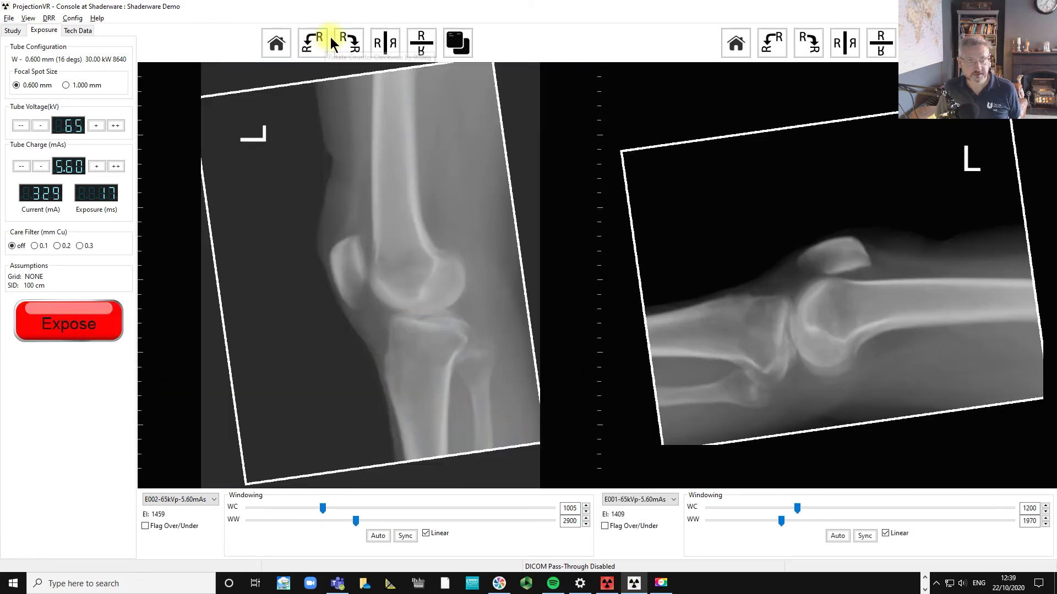
# Rotate the second image 90° clockwise and adjust its windowing to WC 990 and WW 2507
pyautogui.click(349, 52)
pyautogui.moveTo(410, 302); pyautogui.dragTo(335, 310)
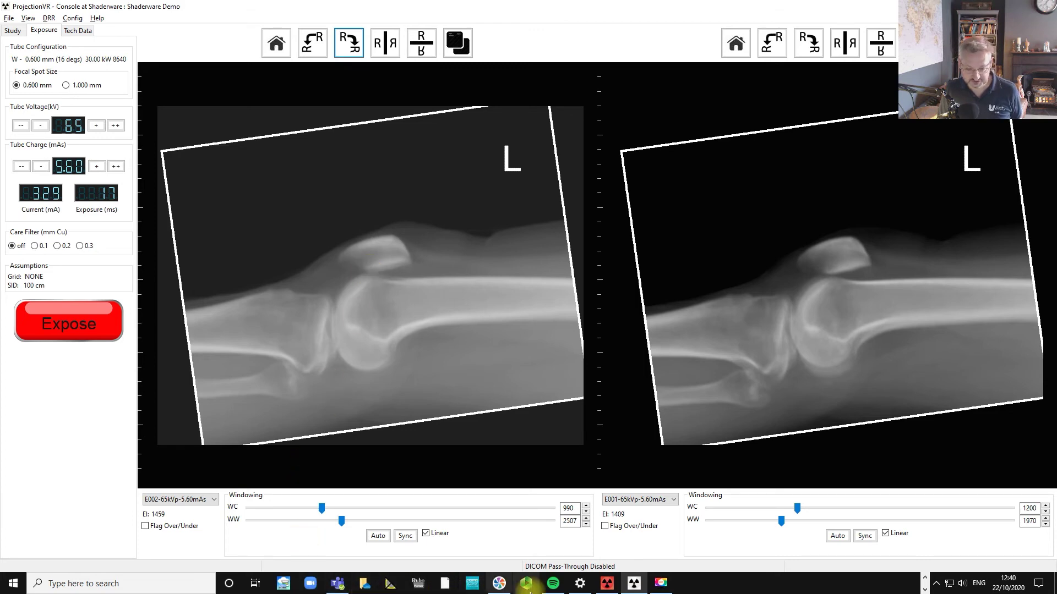
# Switch to the room, turn on the collimation light and shift the X-ray tube slightly towards the foot and downwards at 100 cm SID
pyautogui.click(608, 585)
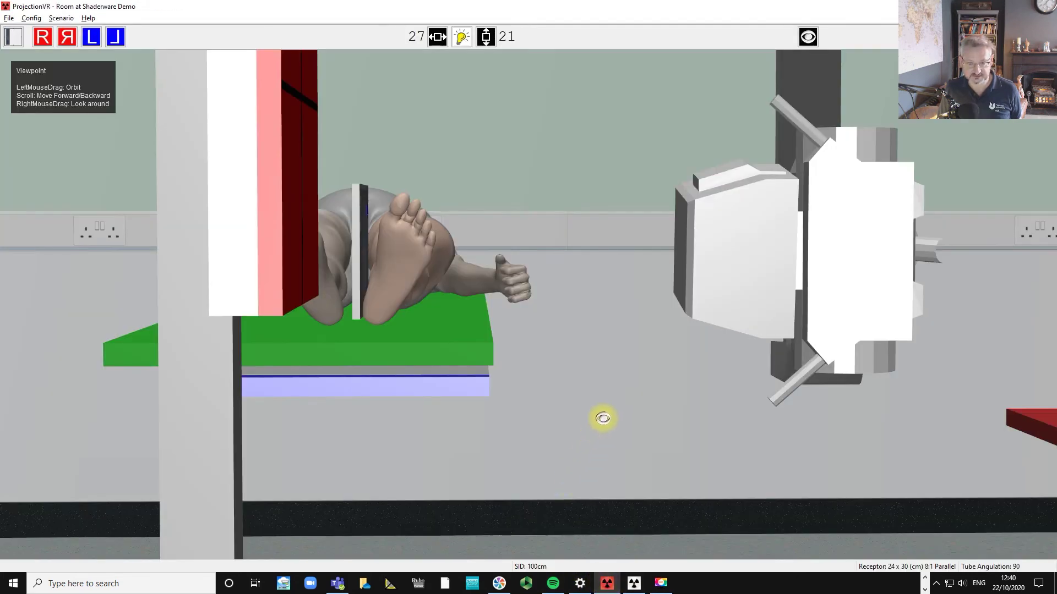
pyautogui.moveTo(604, 418); pyautogui.dragTo(514, 440)
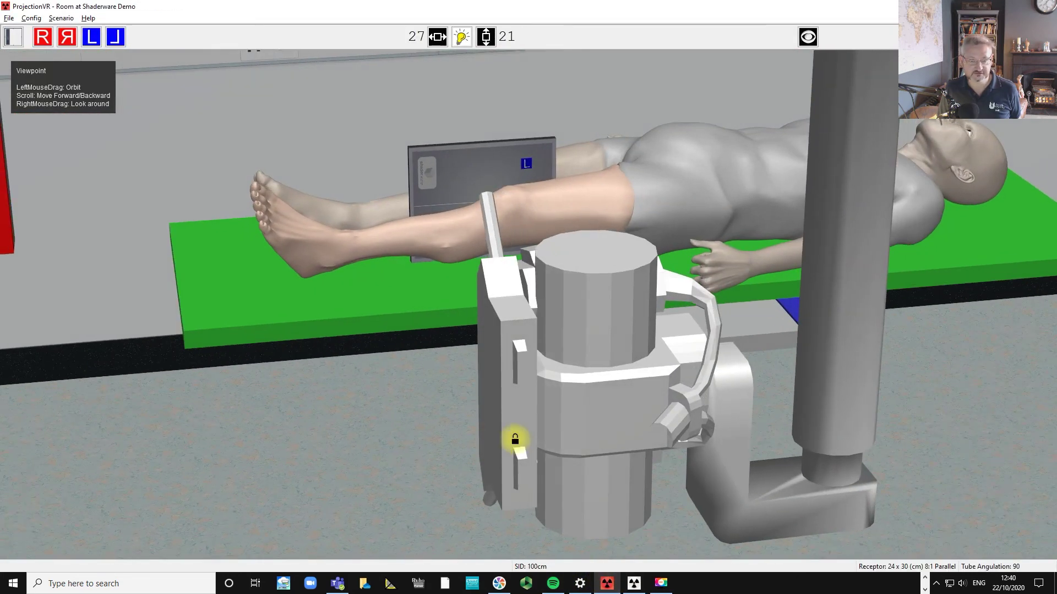
pyautogui.click(437, 36)
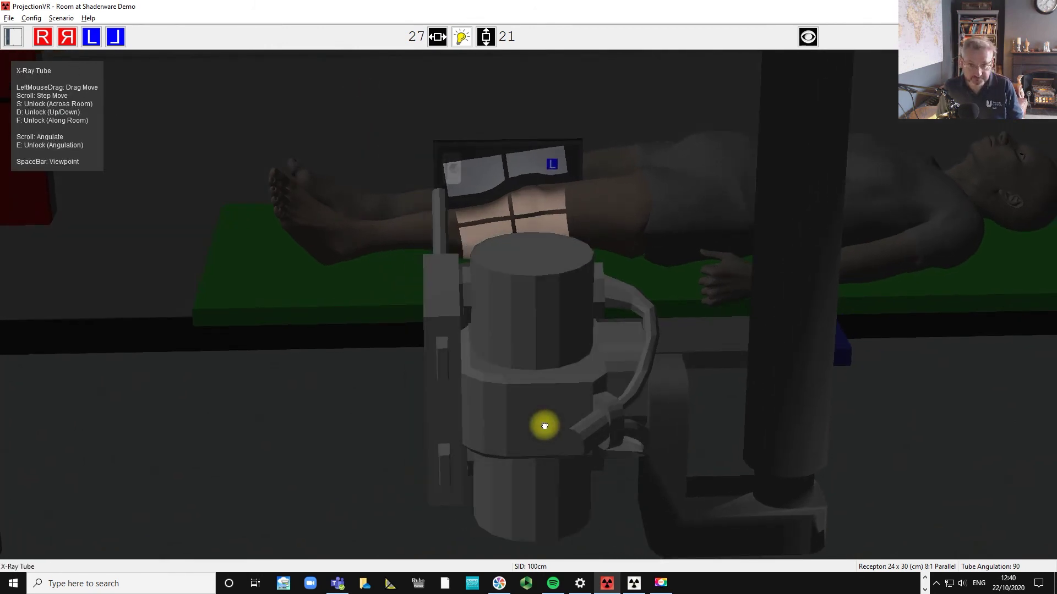
pyautogui.moveTo(545, 425); pyautogui.dragTo(531, 436)
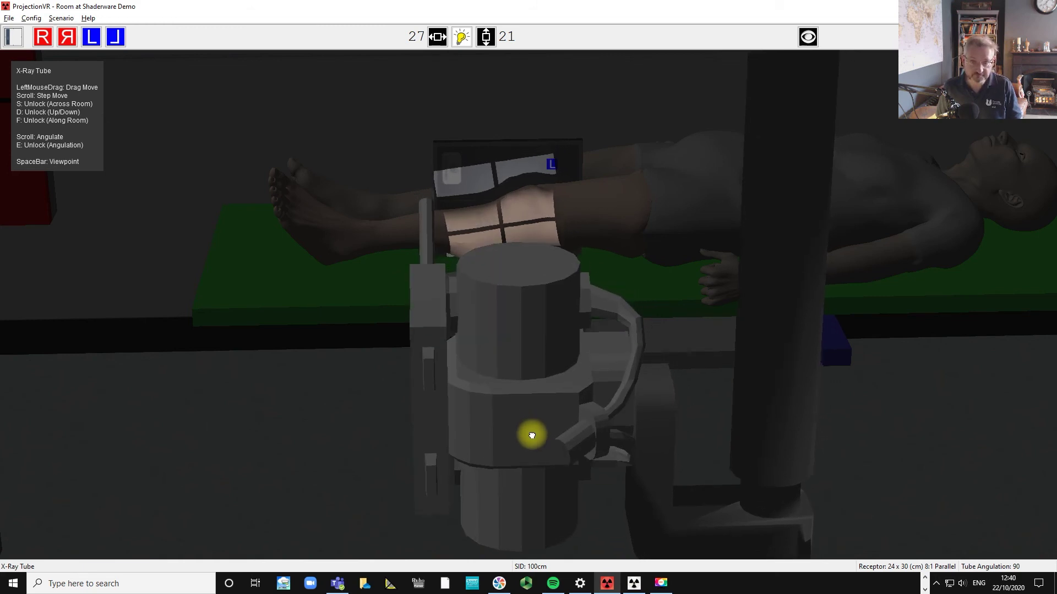
pyautogui.click(532, 435)
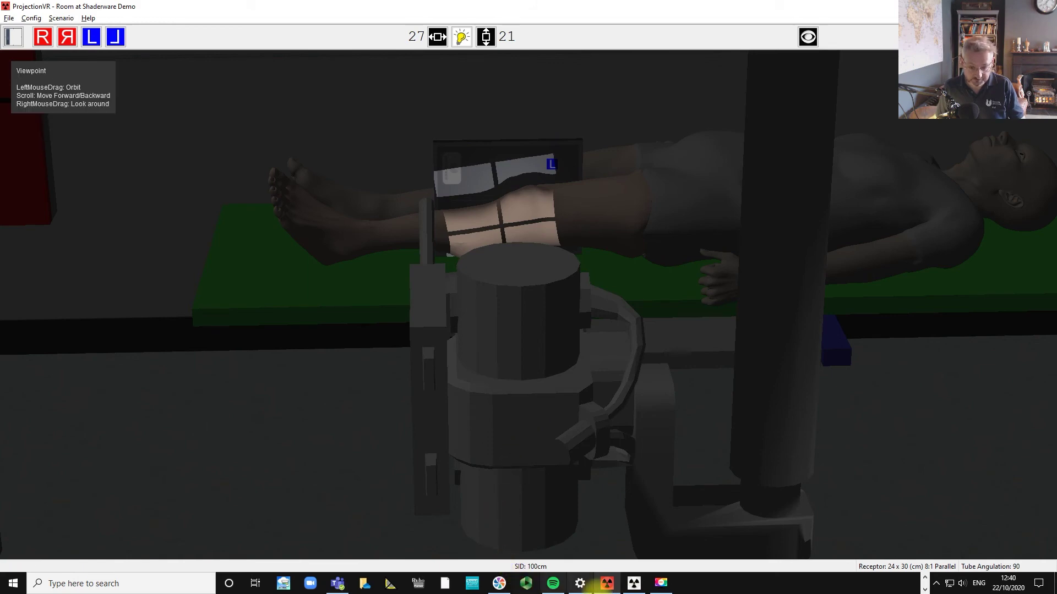
# Switch to the console, take a third exposure of the left knee, and rotate the resulting image 90° clockwise
pyautogui.click(632, 585)
pyautogui.moveTo(79, 332)
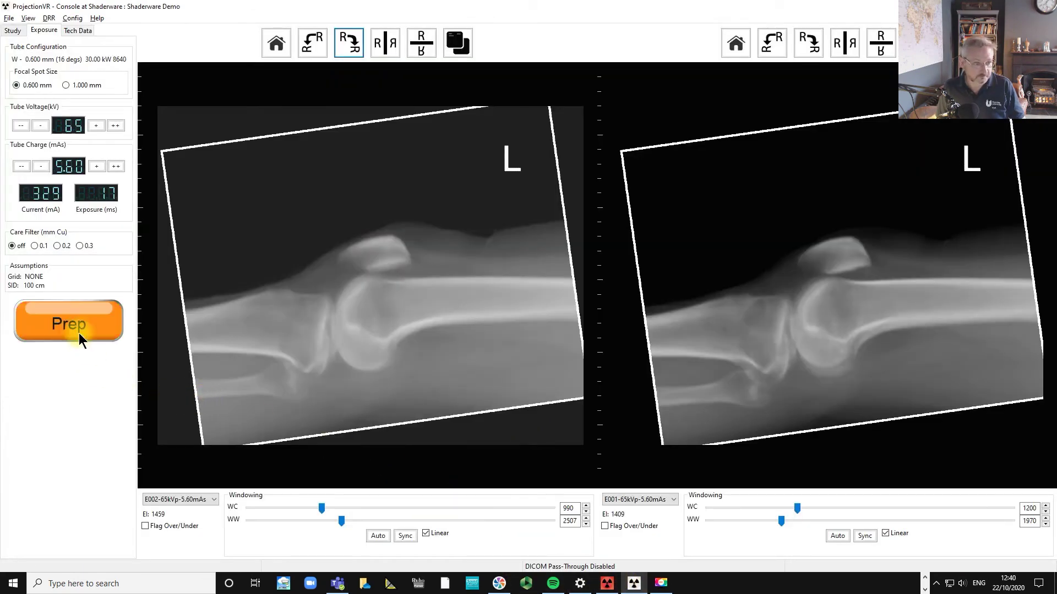
pyautogui.click(75, 325)
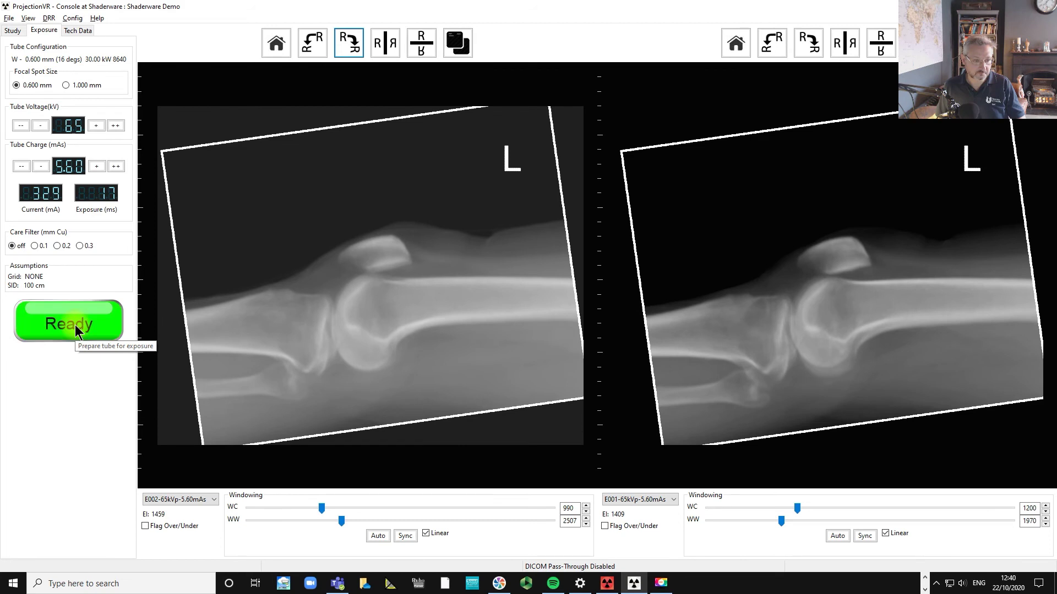
pyautogui.click(75, 325)
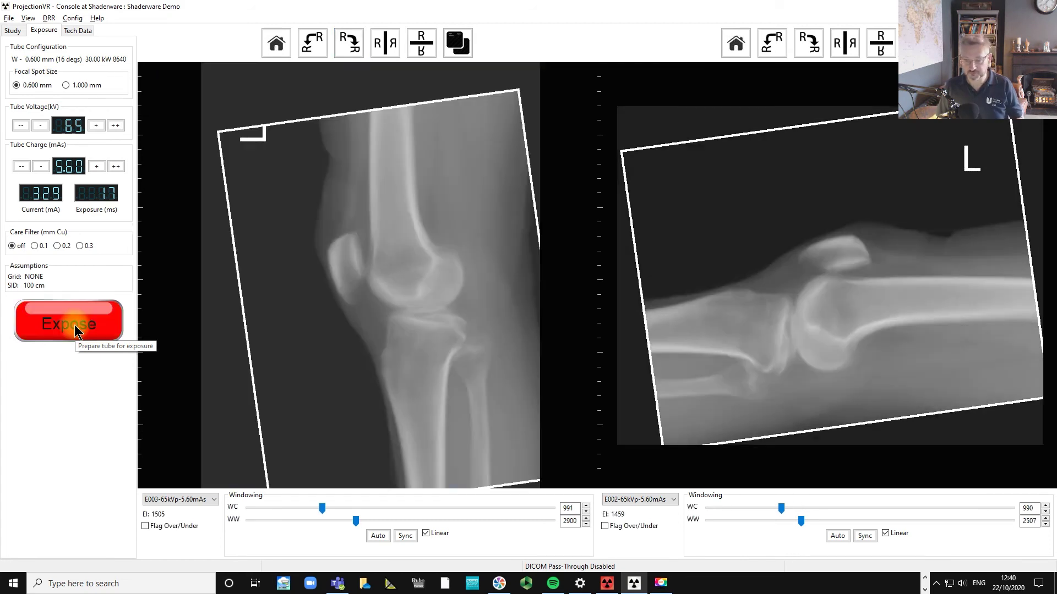
pyautogui.click(340, 48)
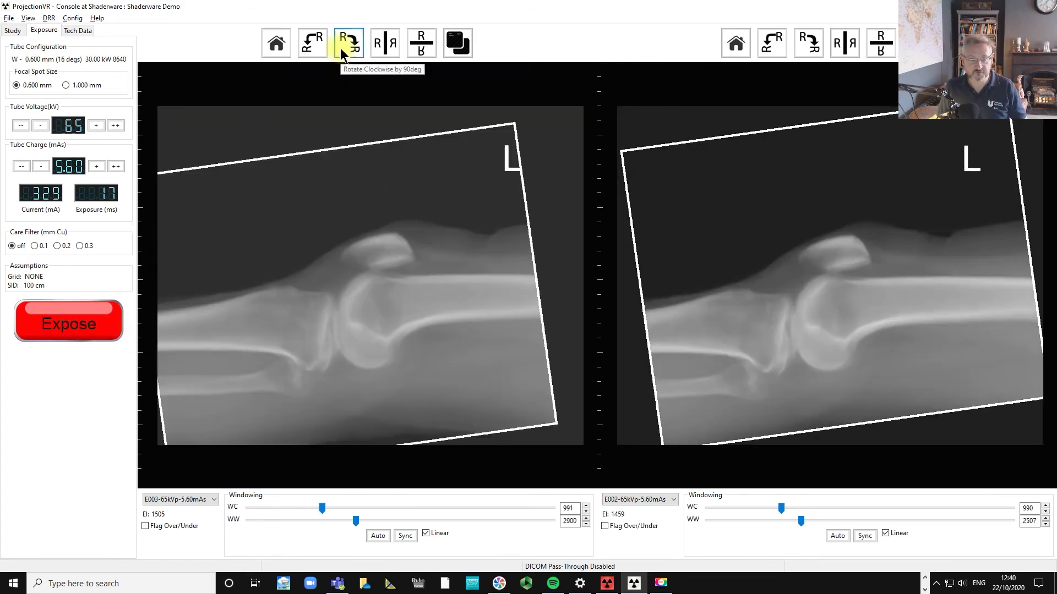
# Adjust the third image's windowing to WC 1017 and WW 2224 and show its patient and exposure annotations
pyautogui.moveTo(385, 299); pyautogui.dragTo(378, 324)
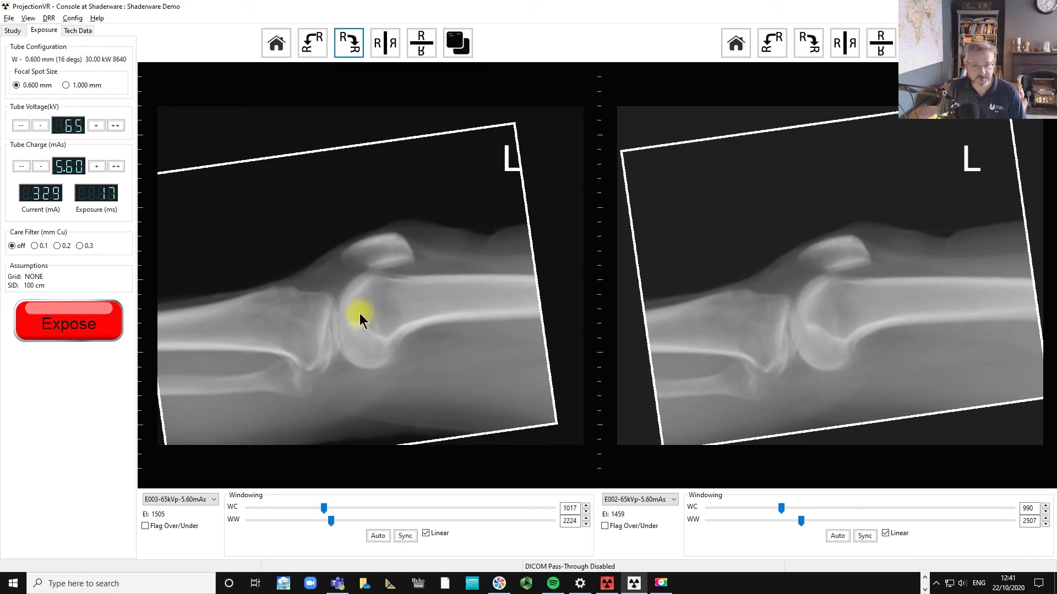
pyautogui.click(462, 38)
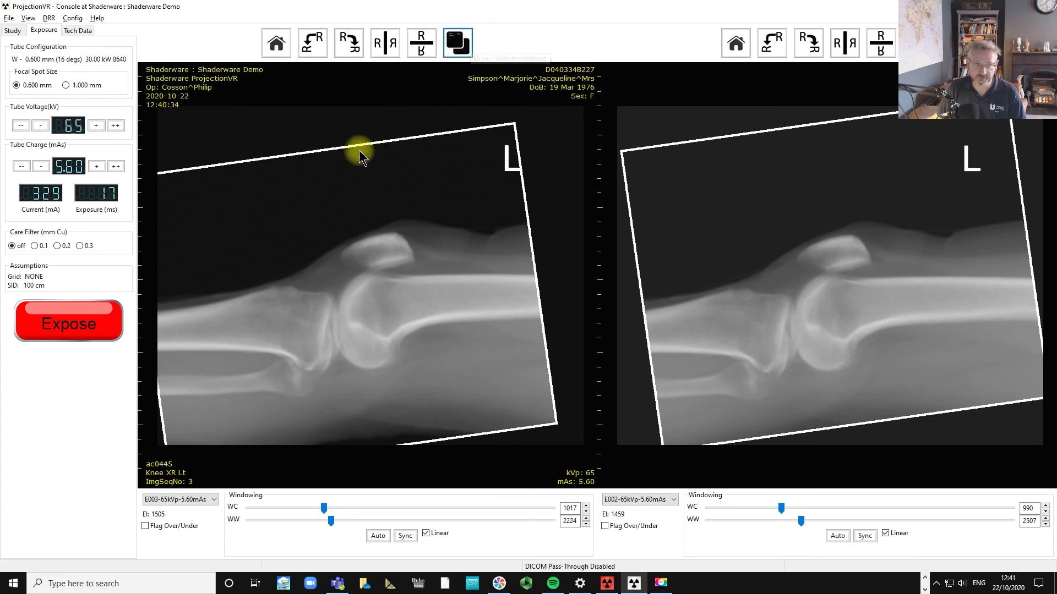